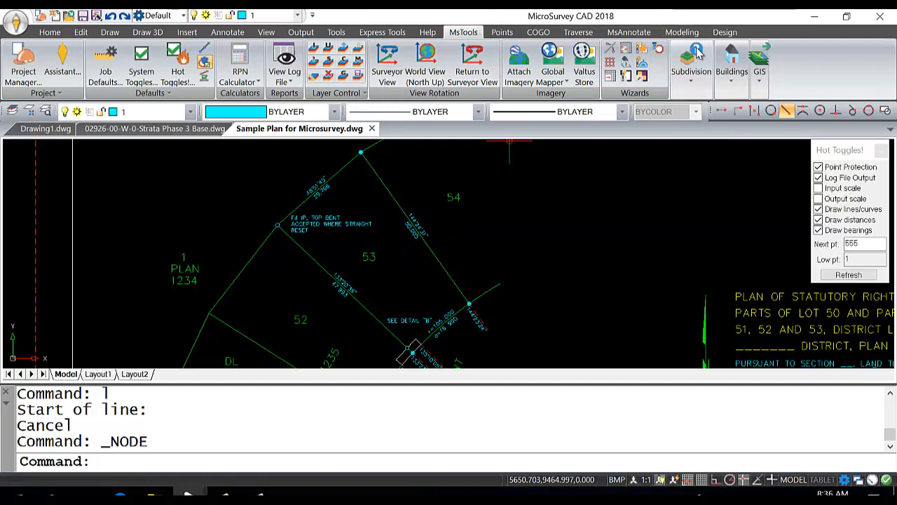
Step: Start a new lot closure and name the lot Lot 53
left_click(694, 83)
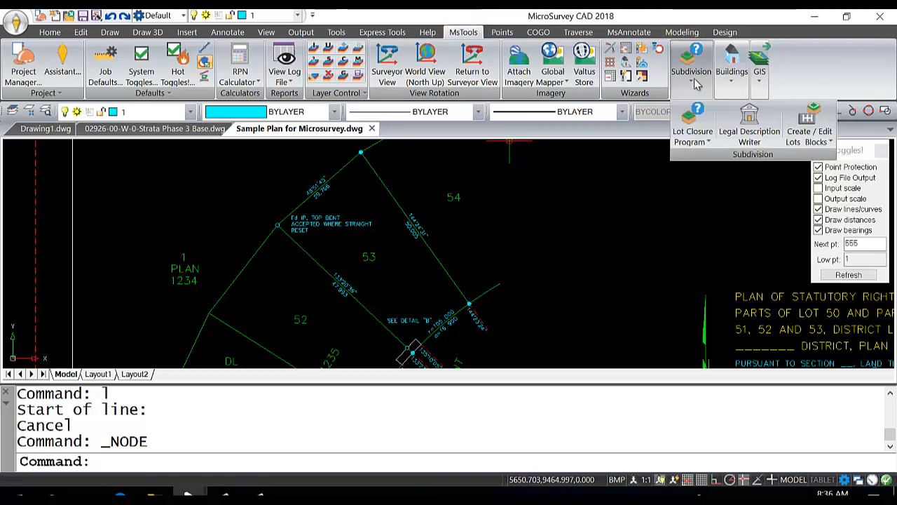
left_click(701, 123)
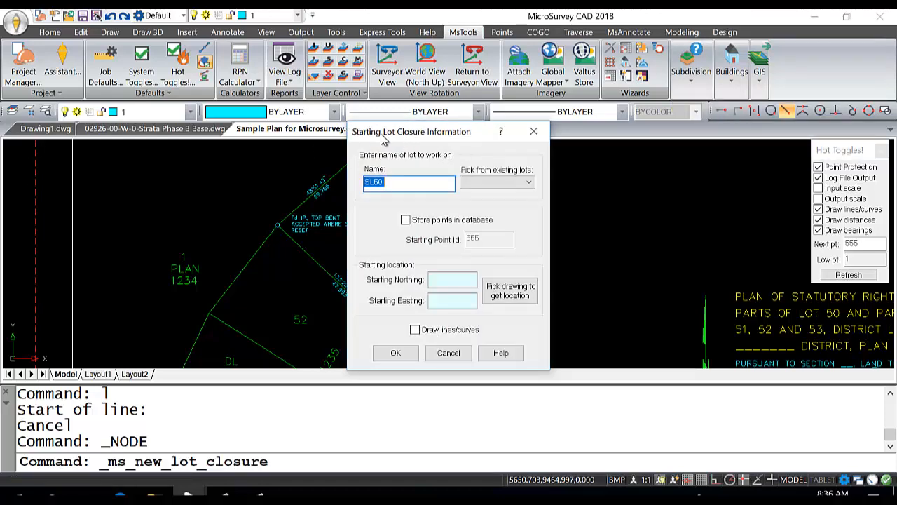
left_click_drag(377, 139, 618, 133)
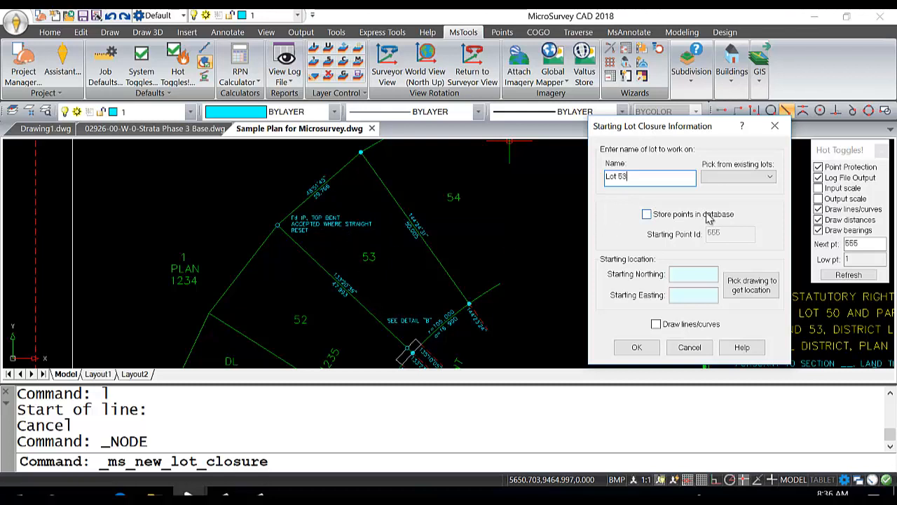
left_click(646, 215)
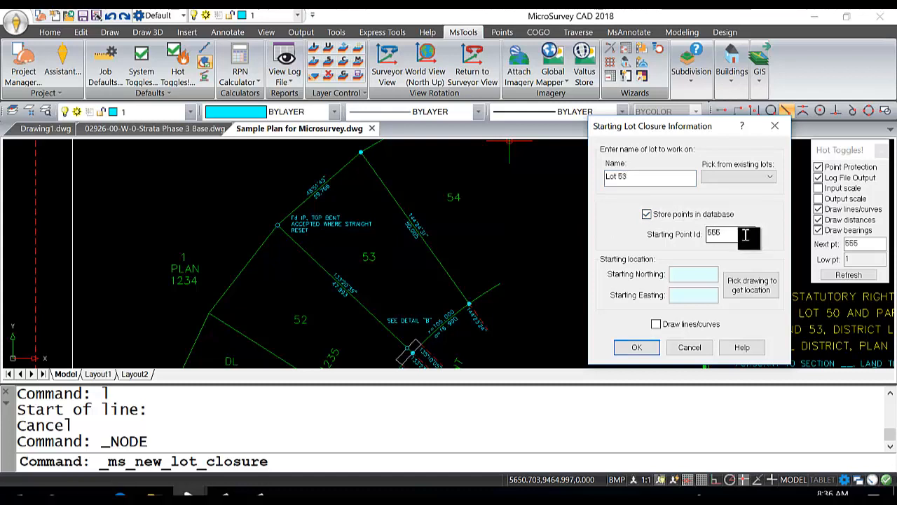
left_click_drag(745, 234, 687, 238)
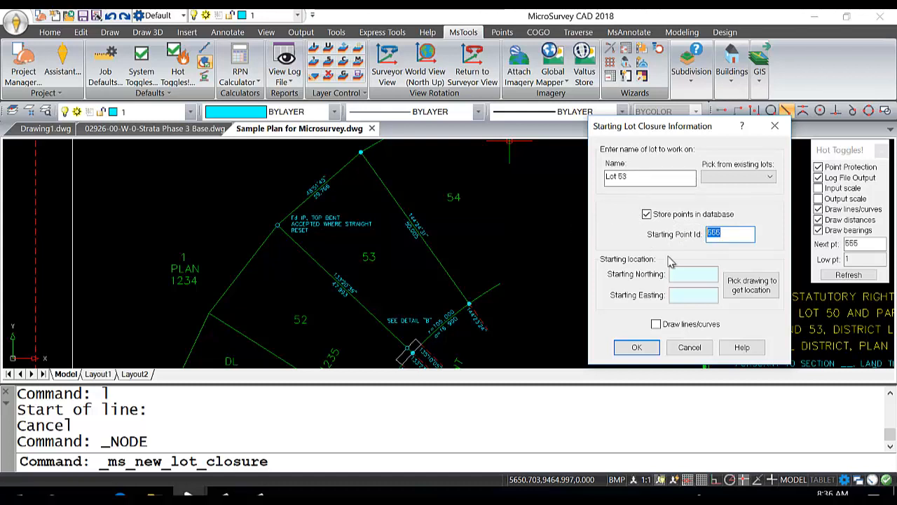
left_click(647, 215)
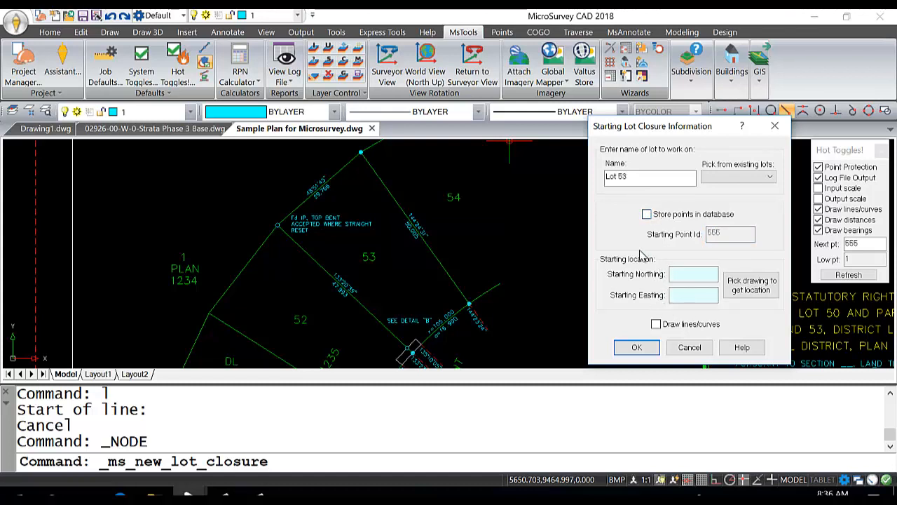
Step: Set the starting location from the drawing at the open-circle corner point of lots 52 and 53 near Detail "B", and accept the starting information
left_click(690, 274)
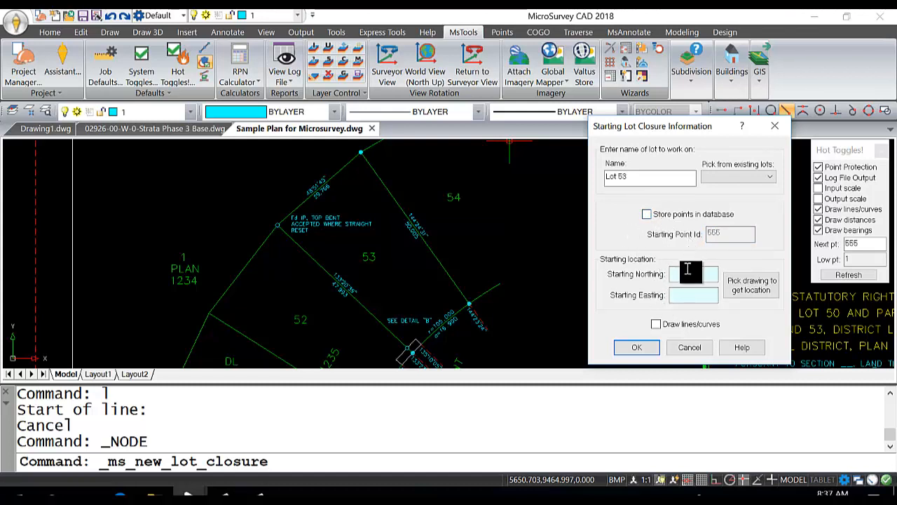
left_click(695, 293)
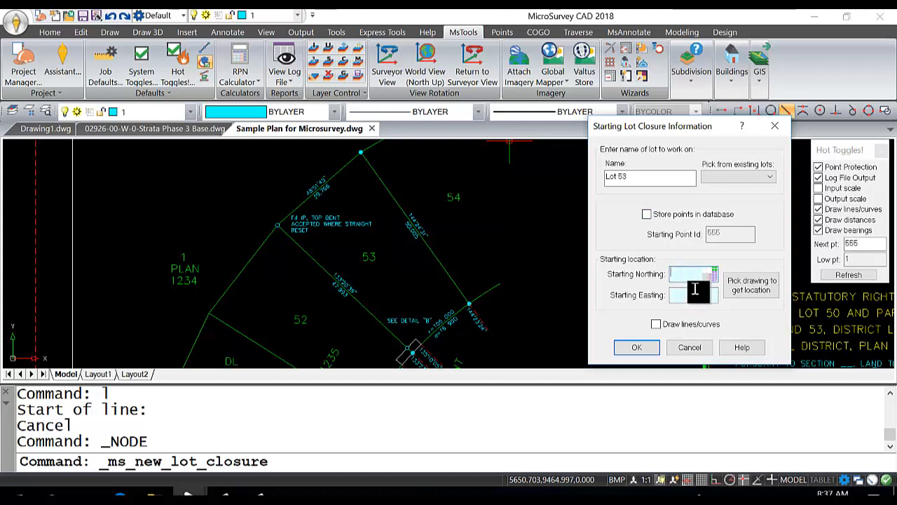
left_click(693, 276)
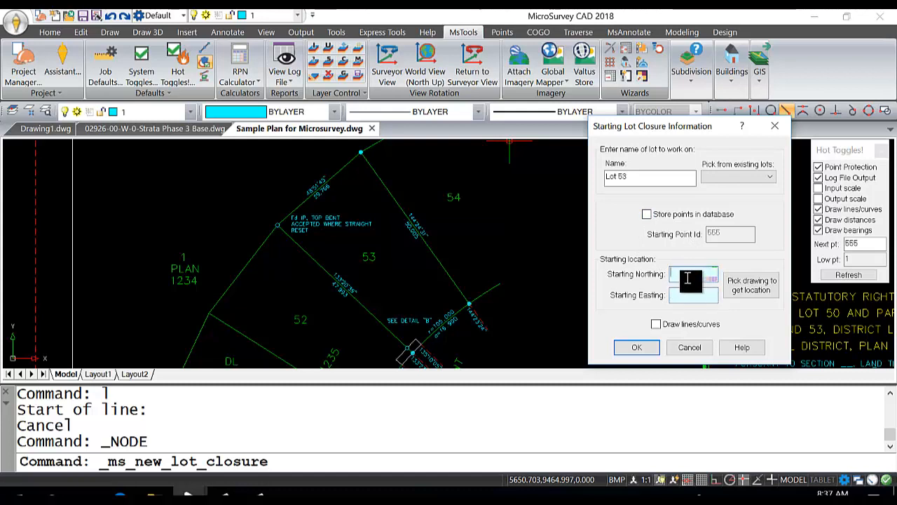
left_click(751, 290)
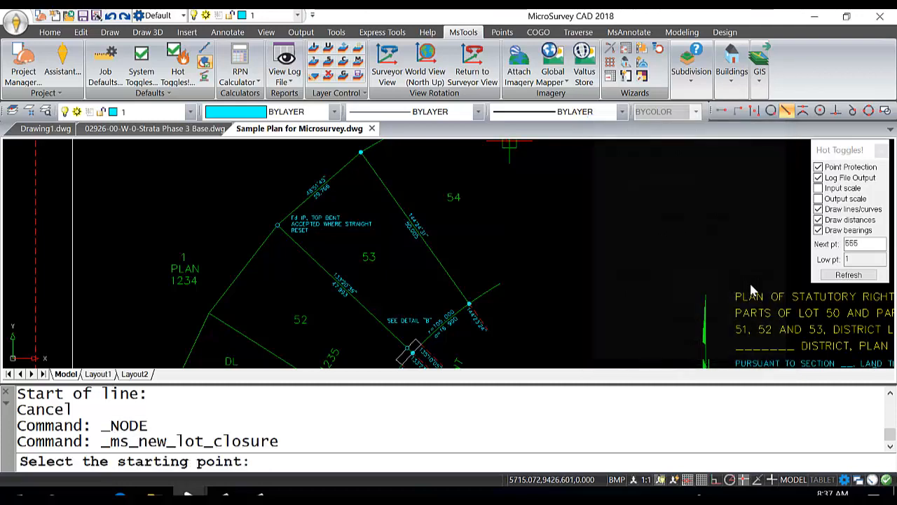
middle_click_drag(483, 285, 457, 220)
scroll(408, 290, "up", 3)
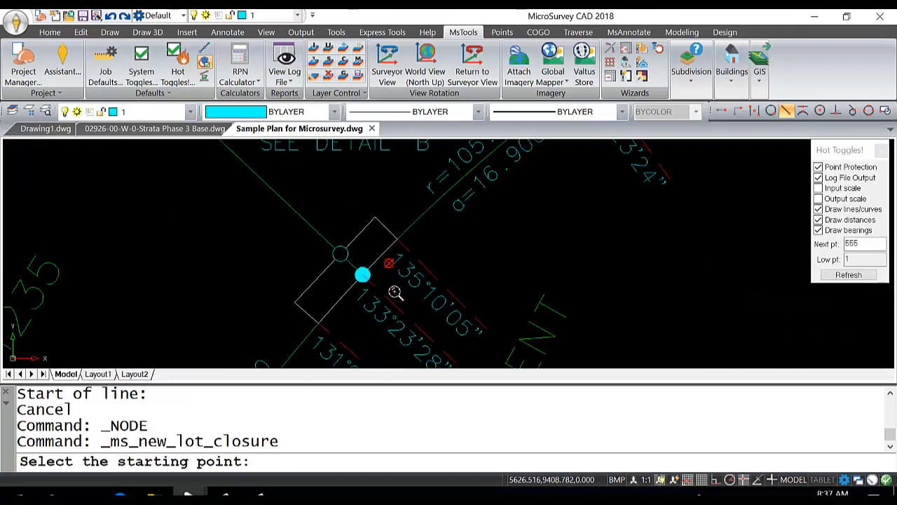
left_click(340, 254)
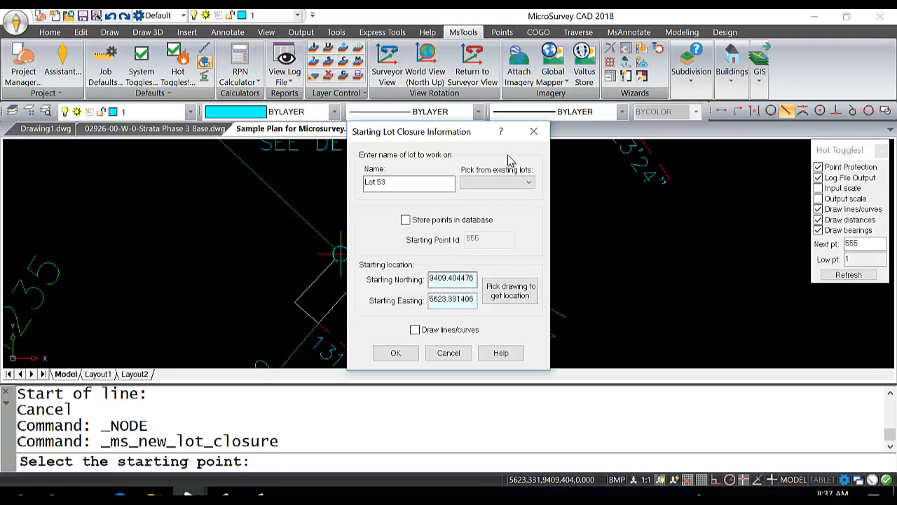
mouse_move(472, 133)
left_mouse_down()
mouse_move(741, 80)
mouse_move(733, 86)
left_mouse_up()
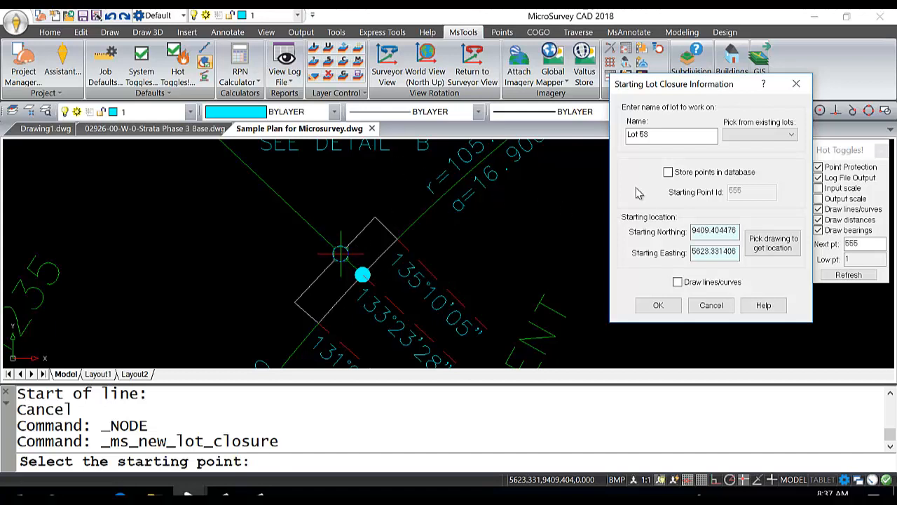
left_click(659, 306)
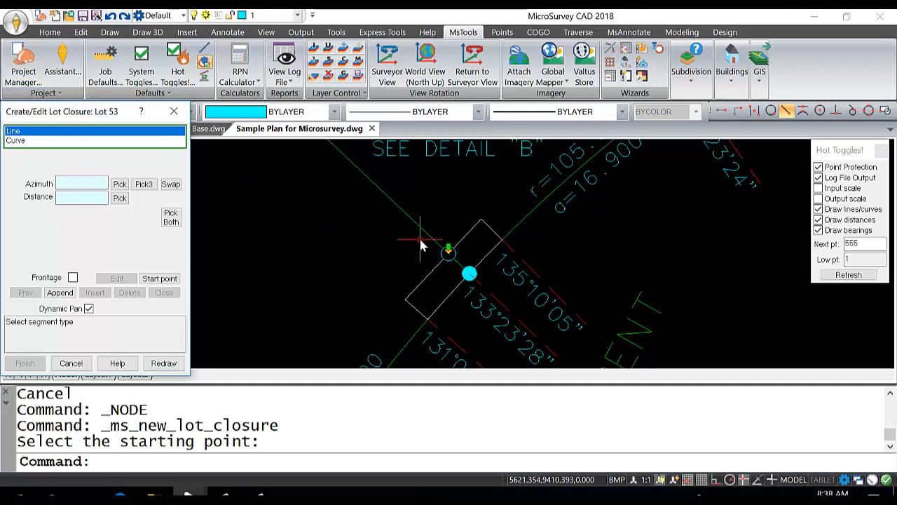
Step: Take the line segment's azimuth from the 133°20'39" text on the boundary between lots 52 and 53
middle_click_drag(427, 195, 421, 250)
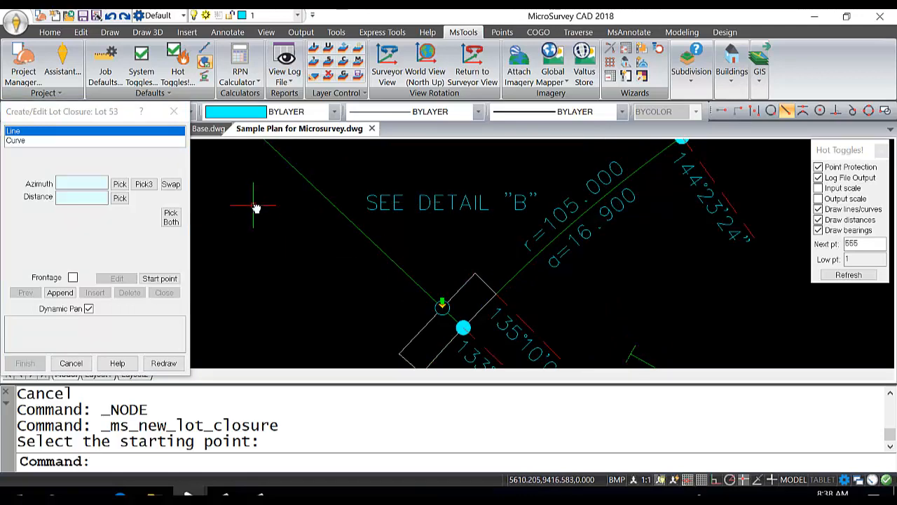
left_click(120, 184)
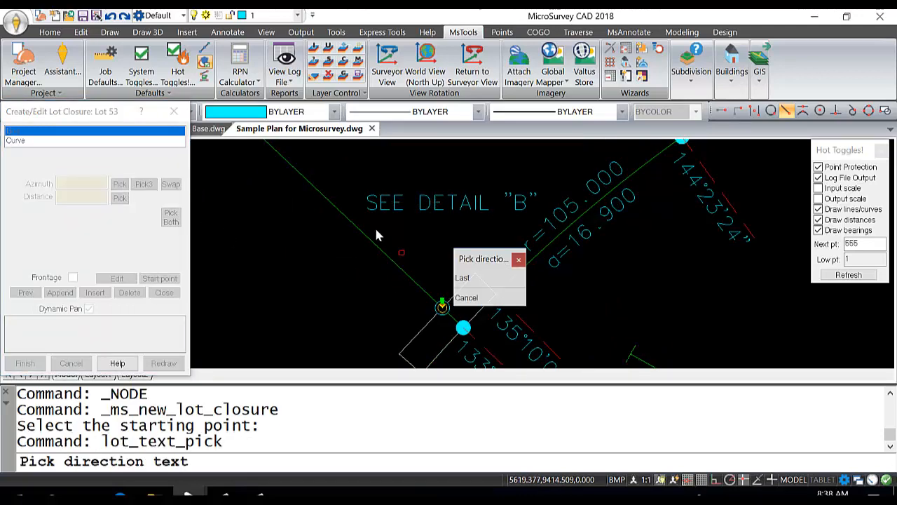
scroll(353, 216, "down", 5)
scroll(355, 258, "up", 5)
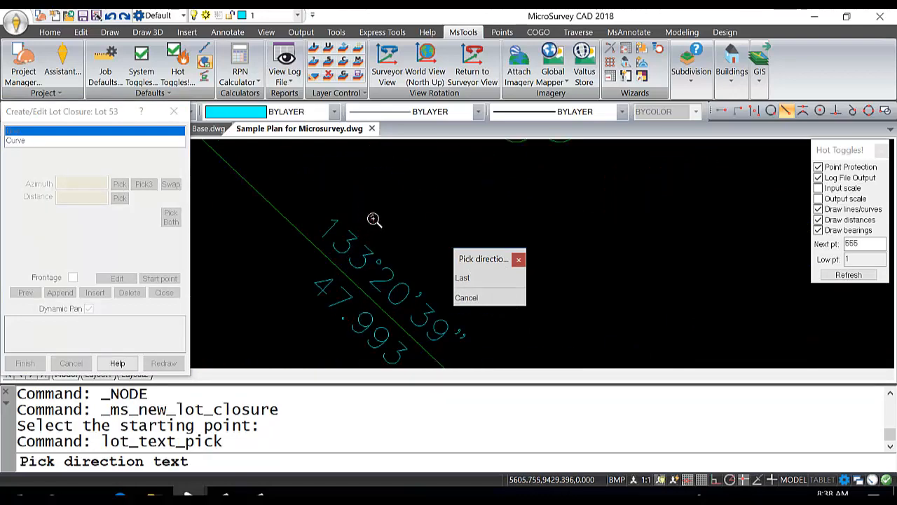
left_click(363, 256)
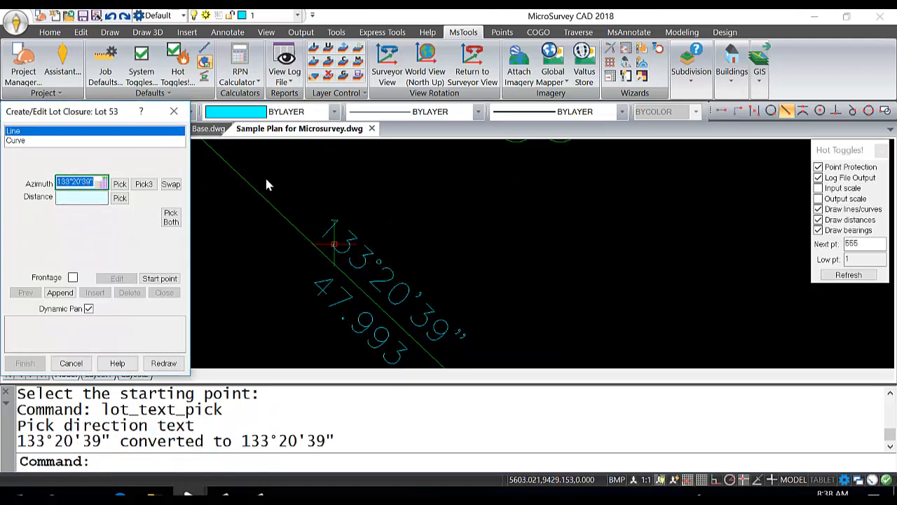
Step: Take the distance from the 47.993 text on the same boundary, and append the segment with its azimuth reversed to 313°20'39"
scroll(351, 232, "down", 3)
scroll(311, 194, "down", 2)
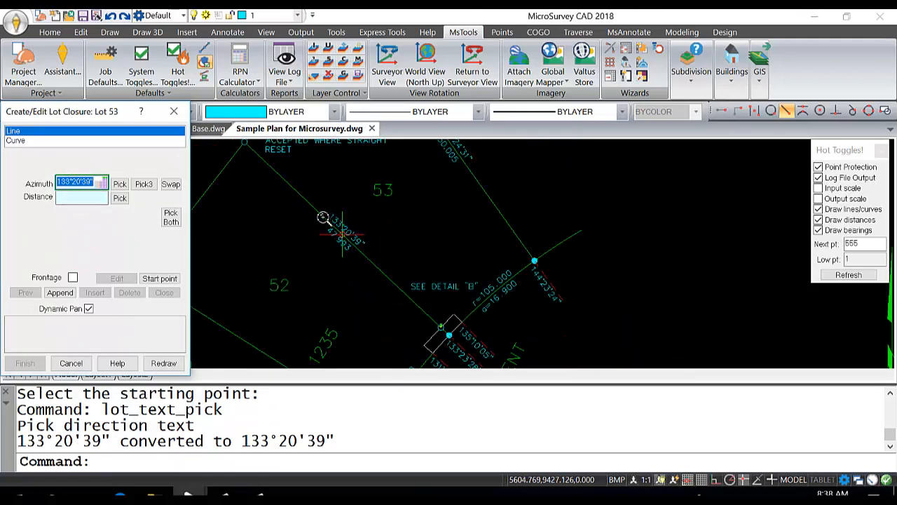
middle_click_drag(351, 213, 355, 233)
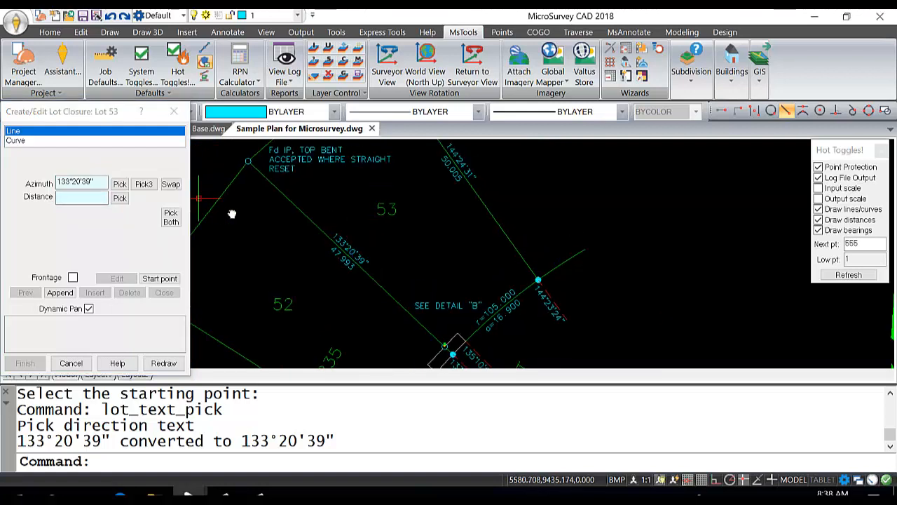
left_click(119, 201)
left_click(120, 201)
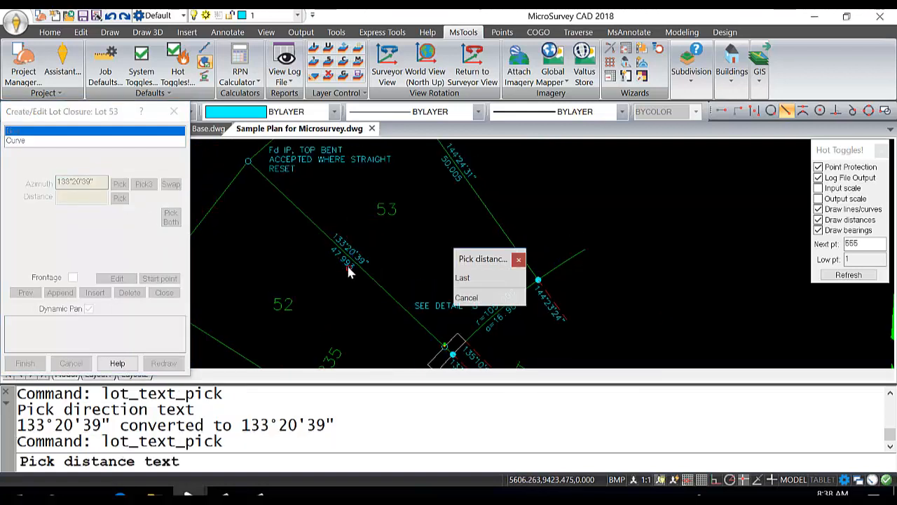
left_click(345, 267)
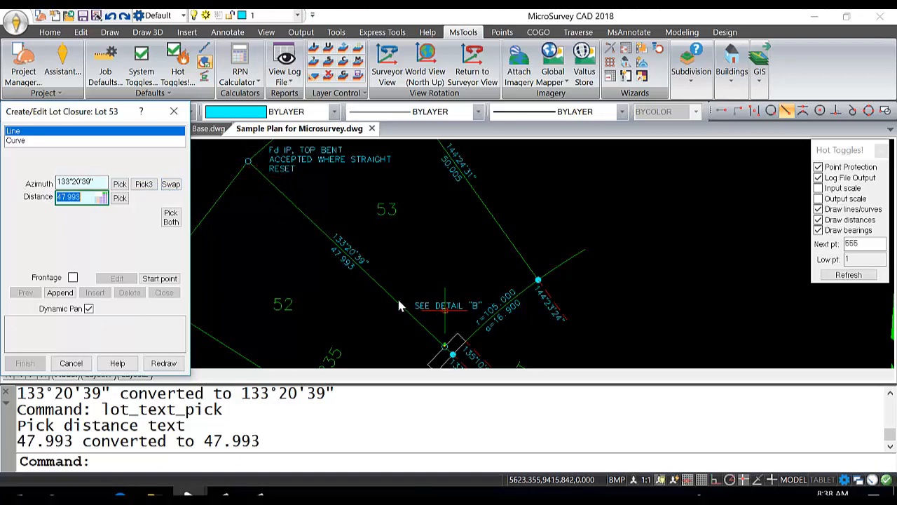
left_click(173, 185)
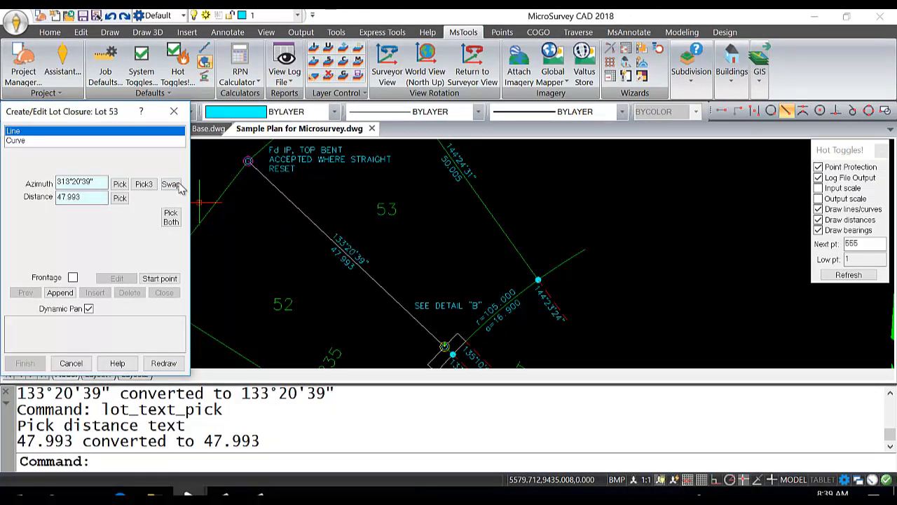
left_click(64, 297)
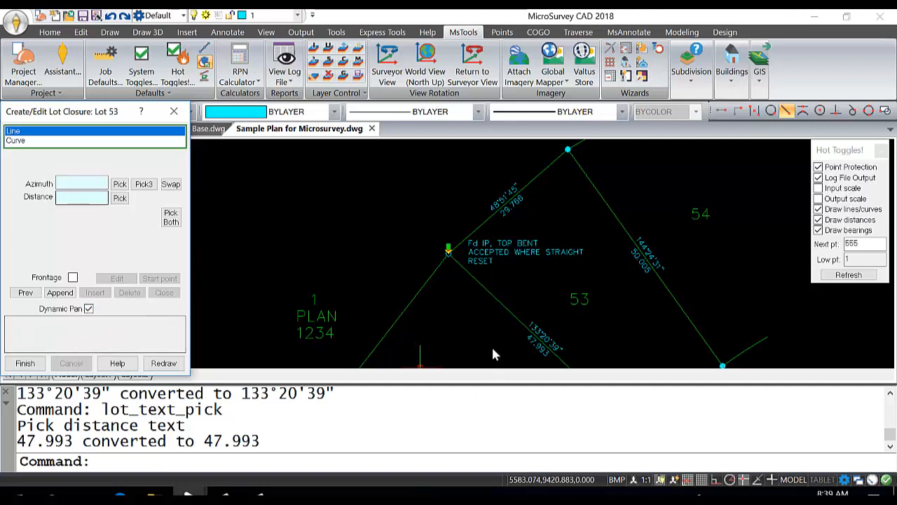
Step: Take both azimuth 48°51'45" and distance 29.766 from the labels on lot 53's northwest boundary in one selection
middle_click_drag(463, 208, 437, 222)
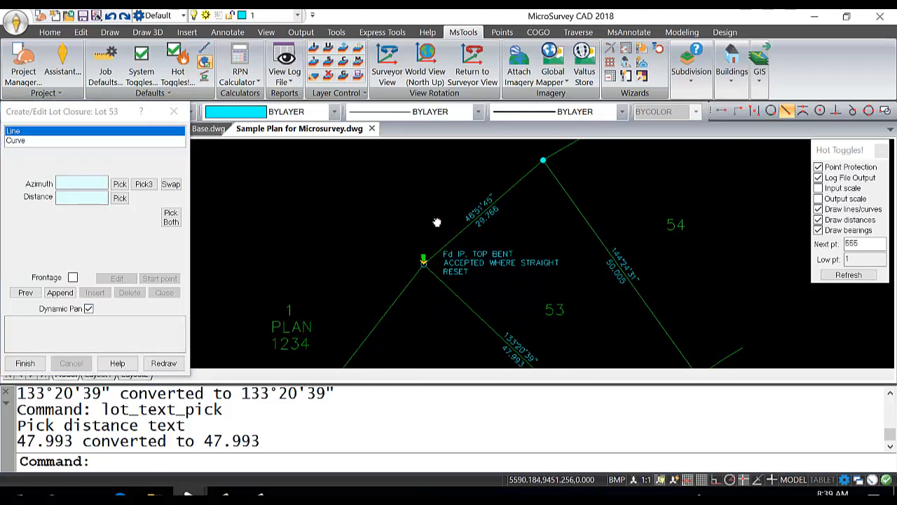
left_click(171, 218)
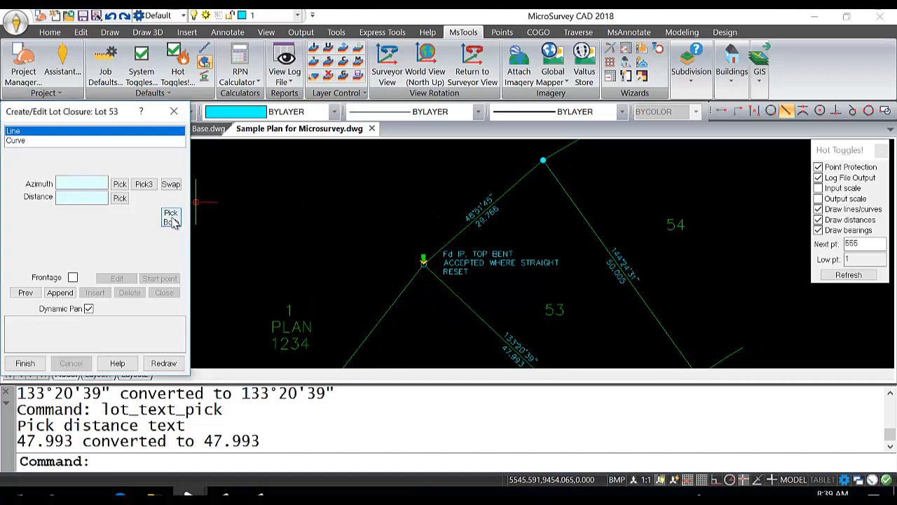
middle_click_drag(411, 216, 352, 201)
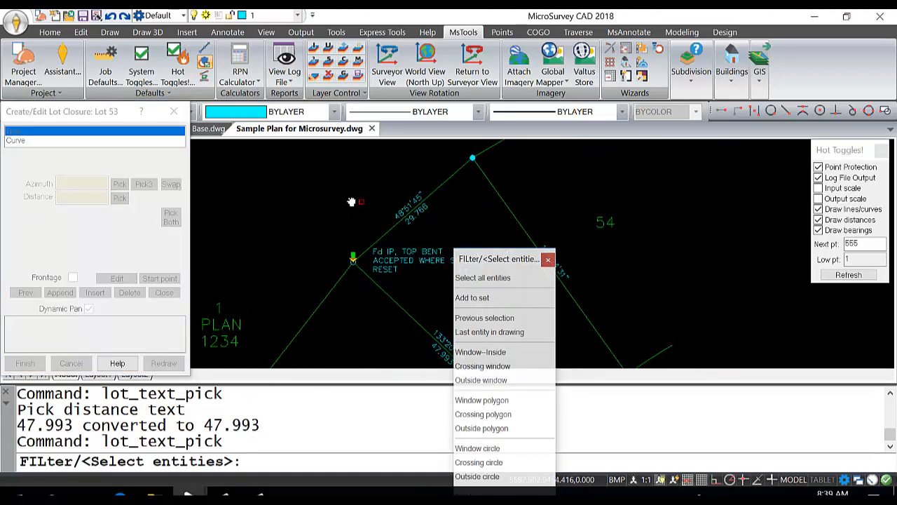
left_click(448, 226)
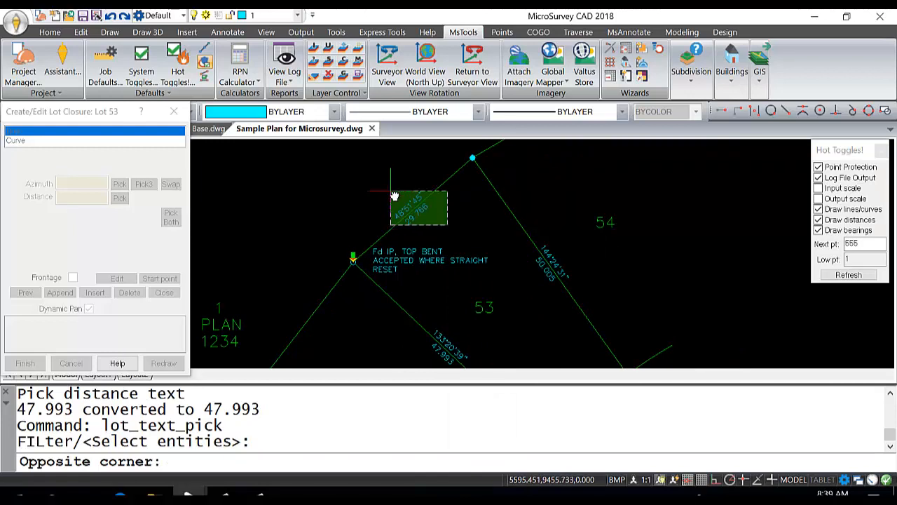
left_click(397, 195)
right_click(397, 192)
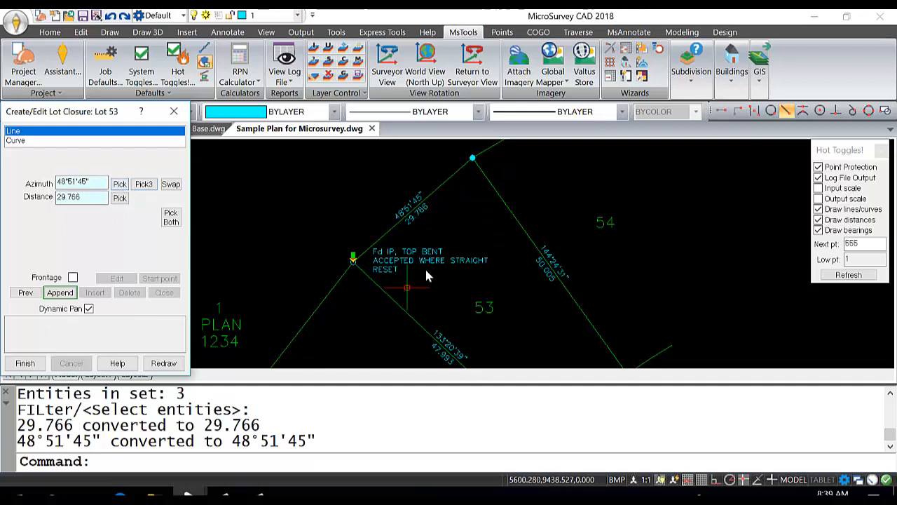
middle_click_drag(441, 241, 365, 234)
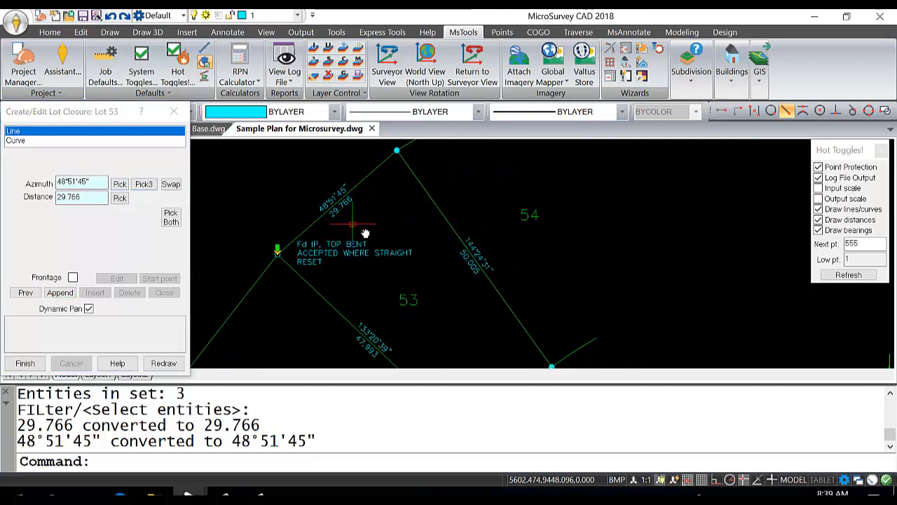
left_click(170, 217)
mouse_move(466, 282)
middle_mouse_down()
mouse_move(369, 257)
mouse_move(365, 348)
mouse_move(365, 332)
middle_mouse_up()
left_click(402, 328)
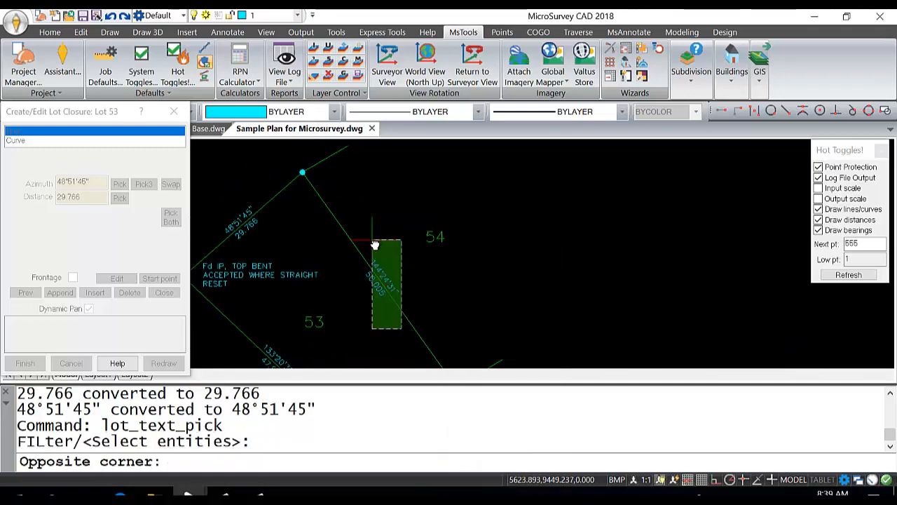
left_click(373, 233)
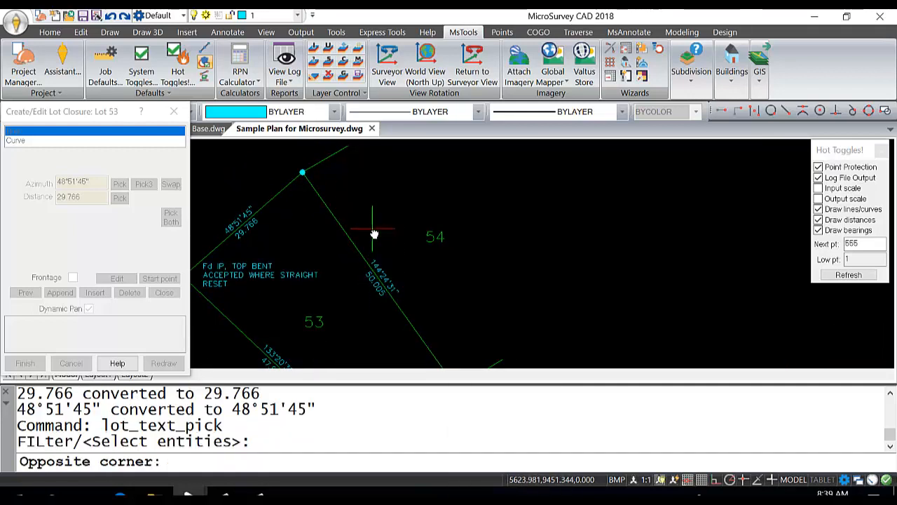
key("Escape")
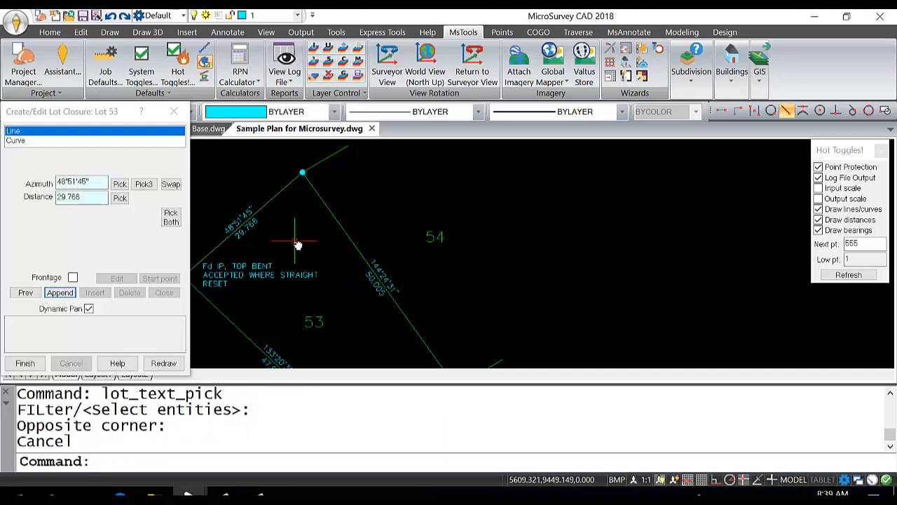
mouse_move(298, 244)
middle_mouse_down()
mouse_move(381, 279)
mouse_move(372, 263)
middle_mouse_up()
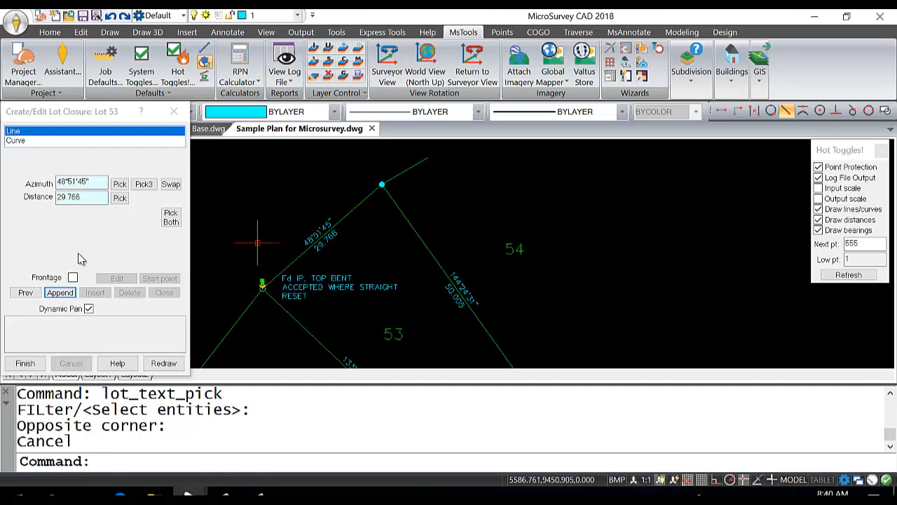
middle_click_drag(309, 300, 323, 314)
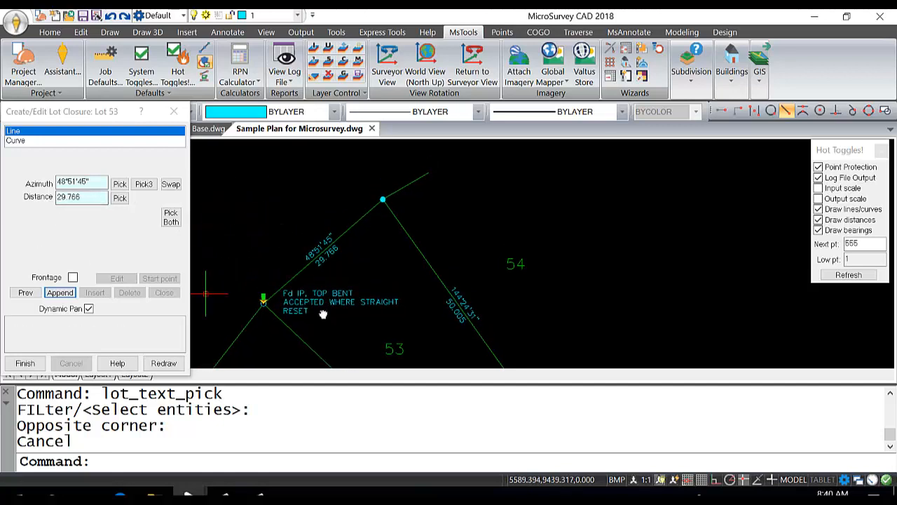
Step: Take the azimuth 48°51'45" and distance 29.766 again from lot 53's northwest boundary labels, and append the line segment
middle_click_drag(325, 251, 324, 224)
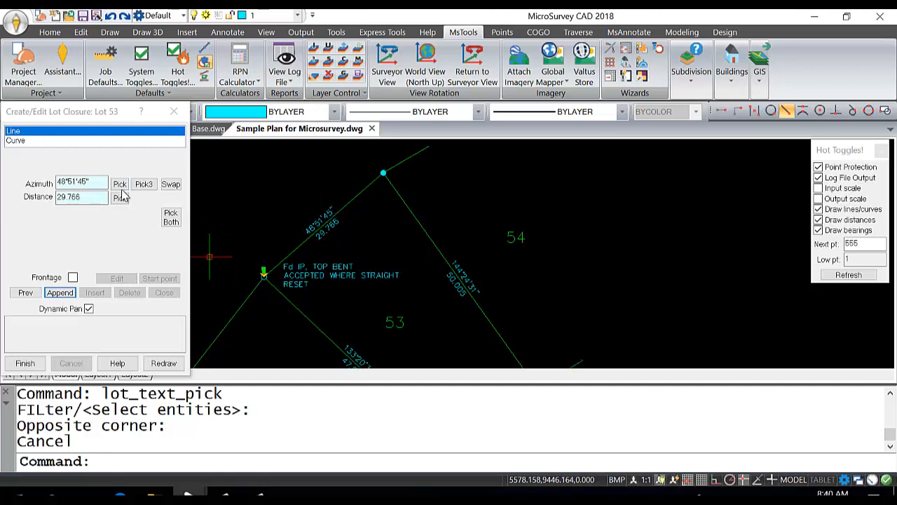
left_click(173, 217)
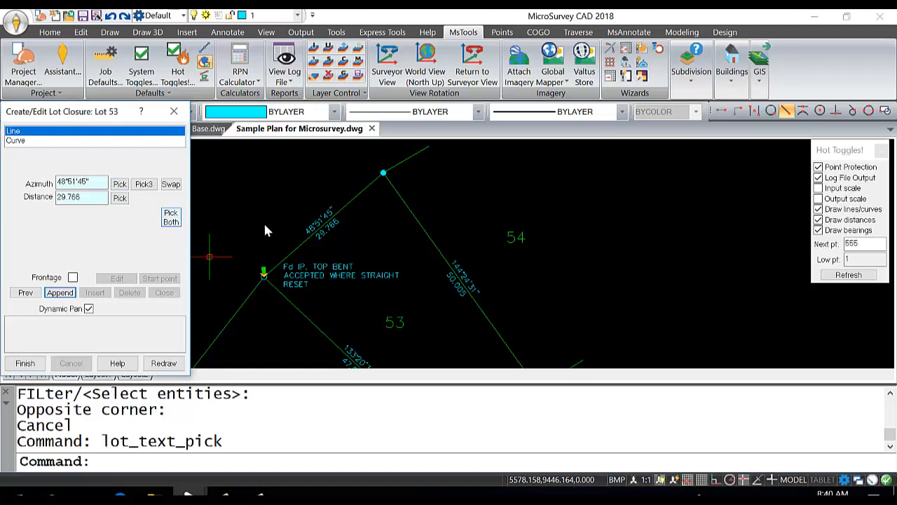
left_click(355, 236)
left_click(305, 205)
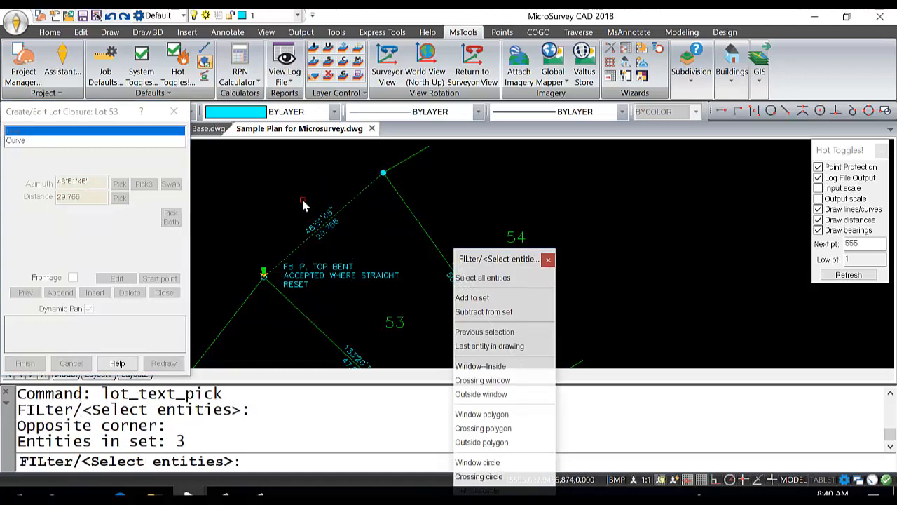
key("Return")
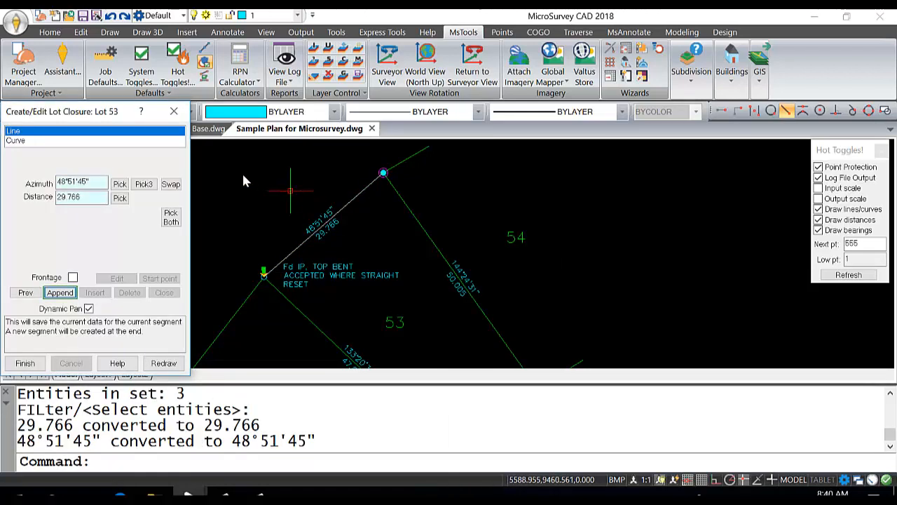
left_click(60, 293)
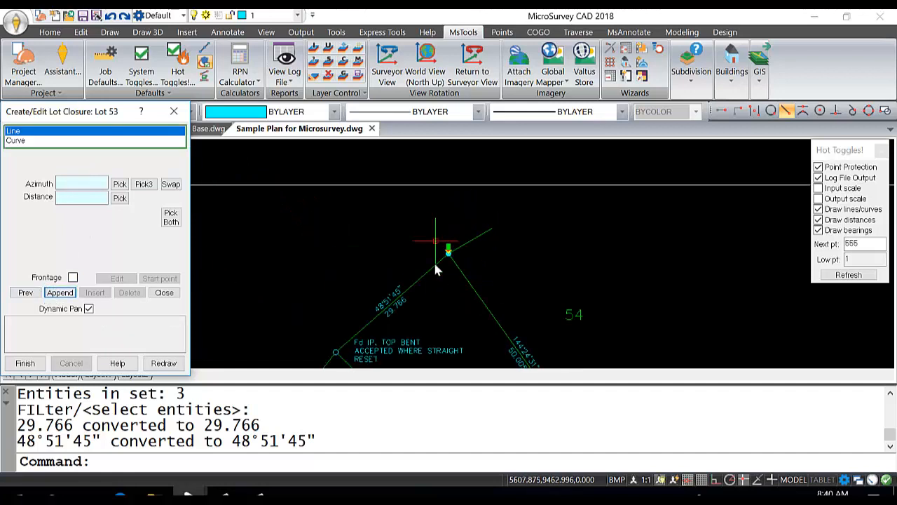
Step: Take azimuth 144°24'31" and distance 50.005 together from the labels on the boundary between lots 53 and 54, and append the segment
middle_click_drag(472, 306, 422, 247)
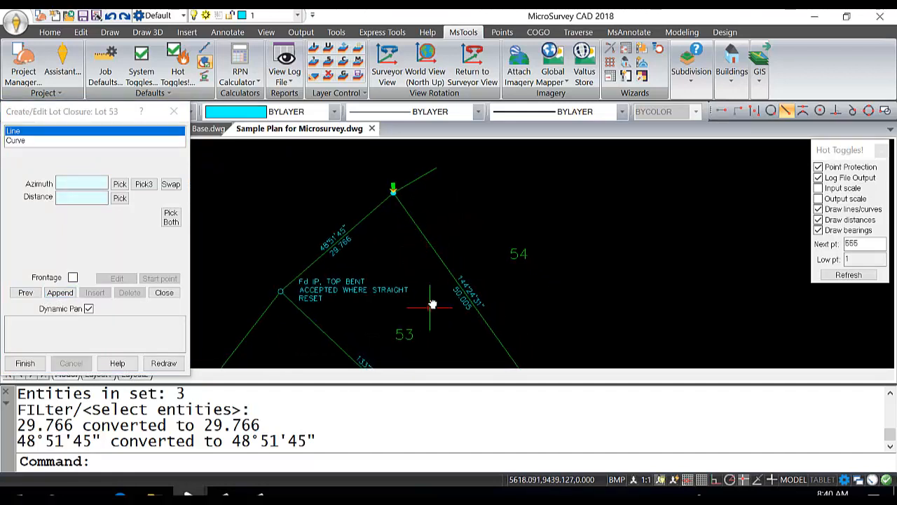
mouse_move(441, 311)
middle_mouse_down()
mouse_move(421, 280)
mouse_move(366, 250)
middle_mouse_up()
left_click(171, 217)
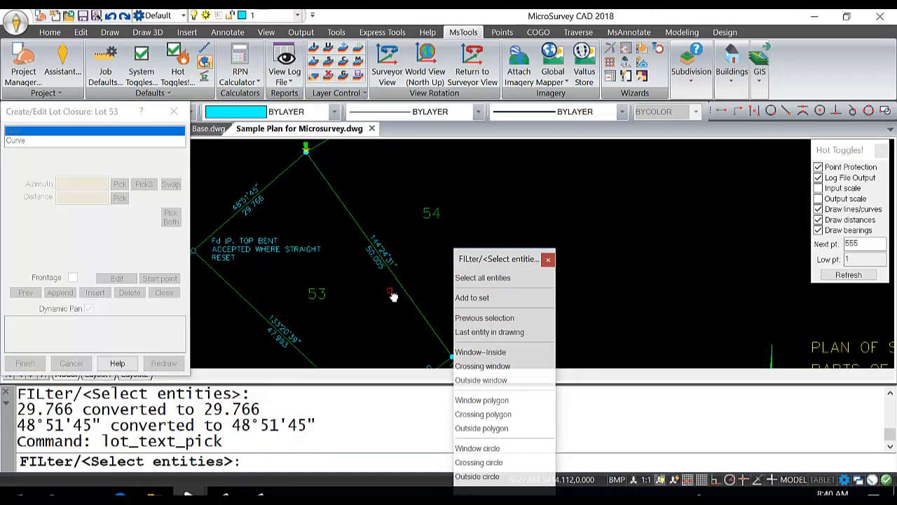
left_click(394, 297)
left_click(366, 224)
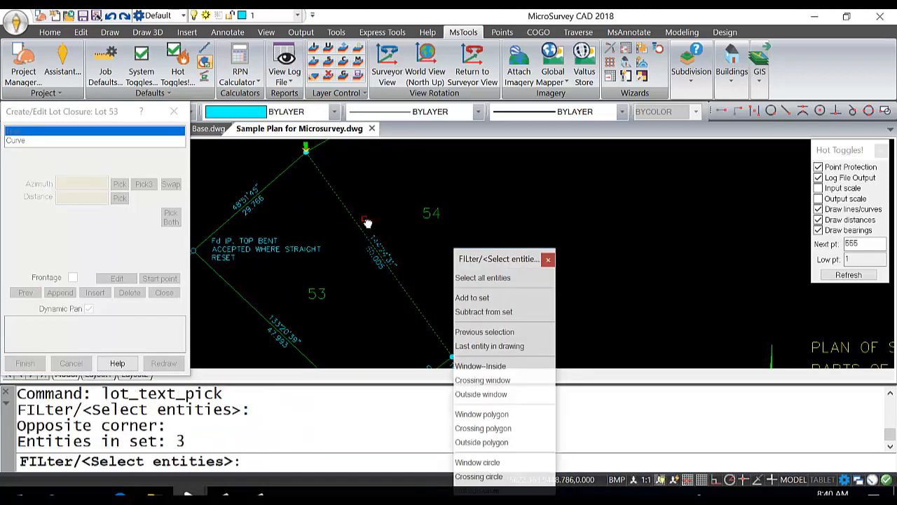
right_click(367, 222)
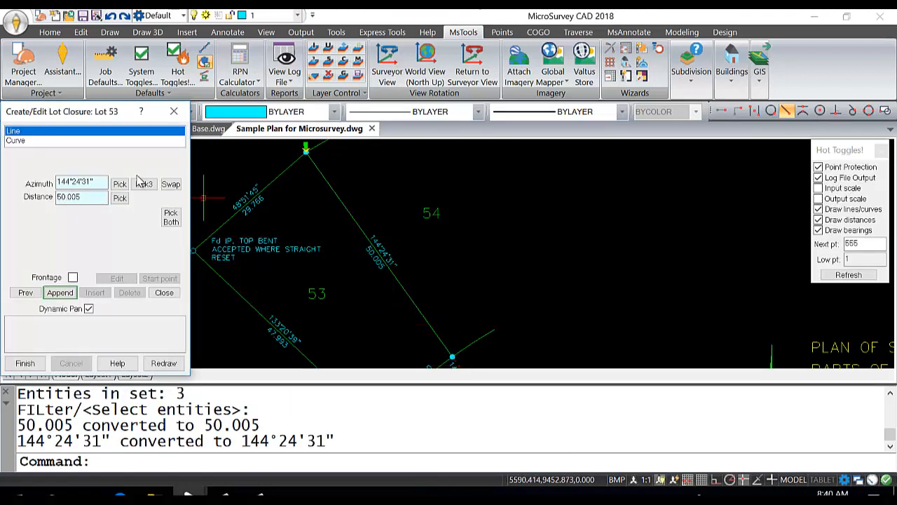
left_click(60, 292)
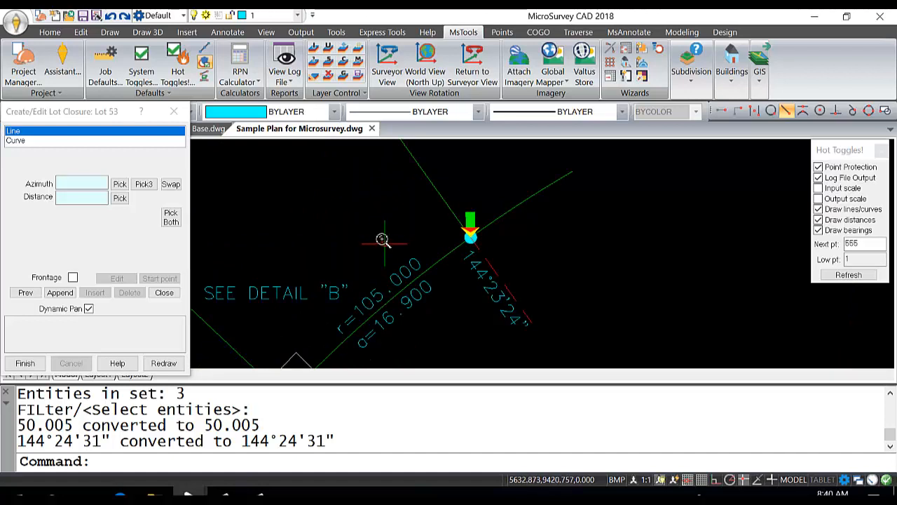
Step: Make the new segment a curve defined by azimuth to radial point, taking the azimuth from the 144°23'24" text at the corner
left_click(17, 140)
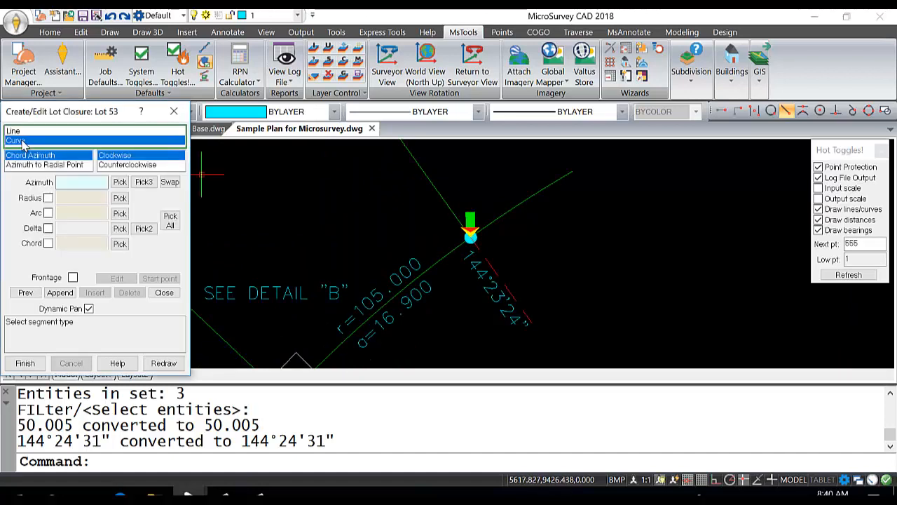
left_click(54, 165)
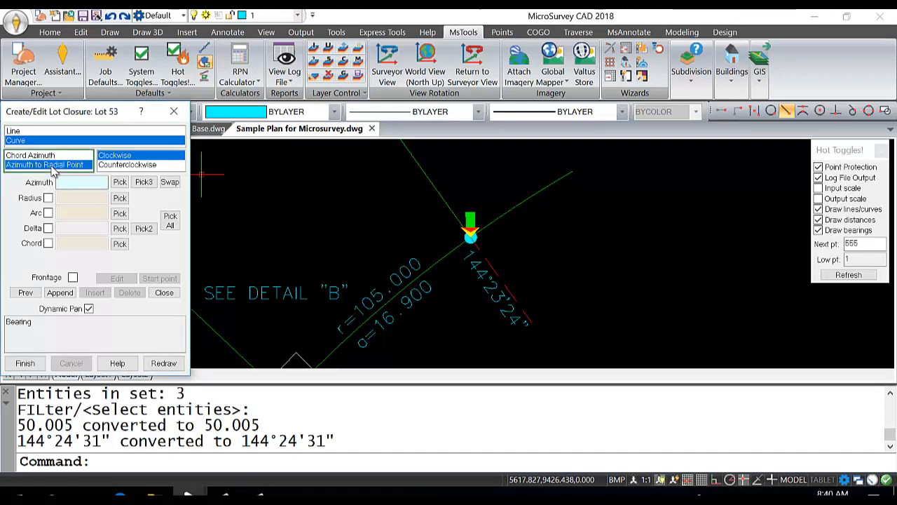
mouse_move(520, 289)
middle_mouse_down()
mouse_move(508, 266)
mouse_move(468, 249)
middle_mouse_up()
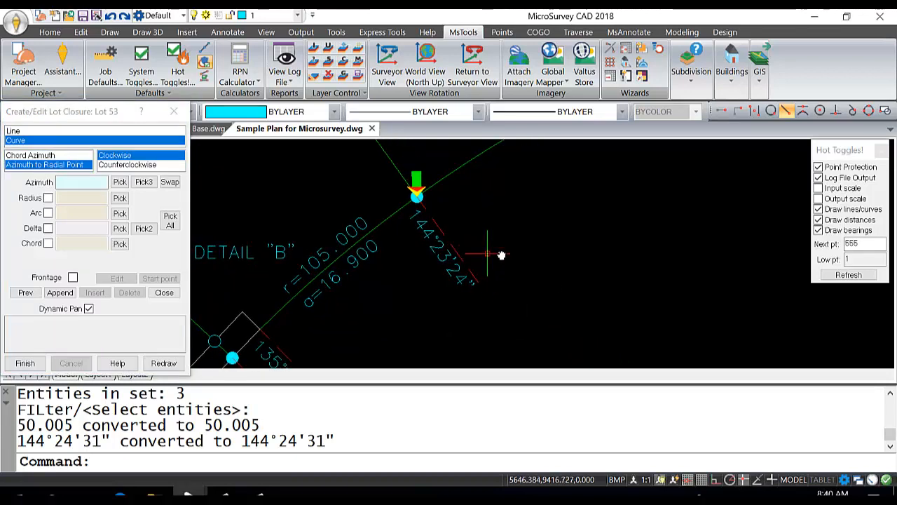
left_click(120, 182)
left_click(424, 233)
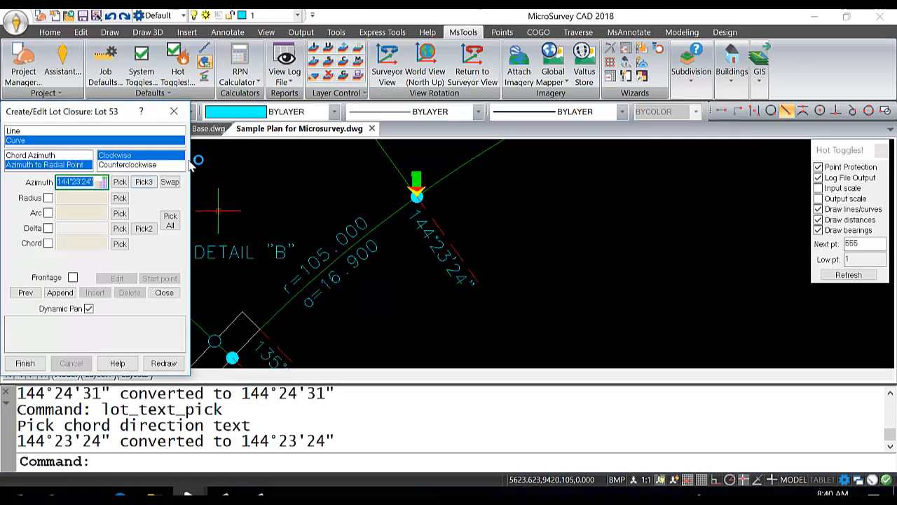
Step: Define the curve by a radius of 105 and an arc length of 16.9
left_click(48, 198)
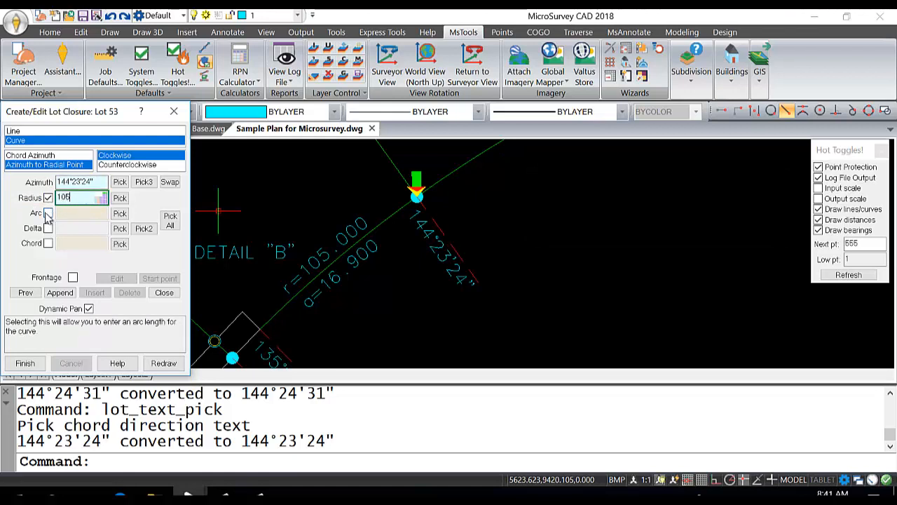
left_click(49, 212)
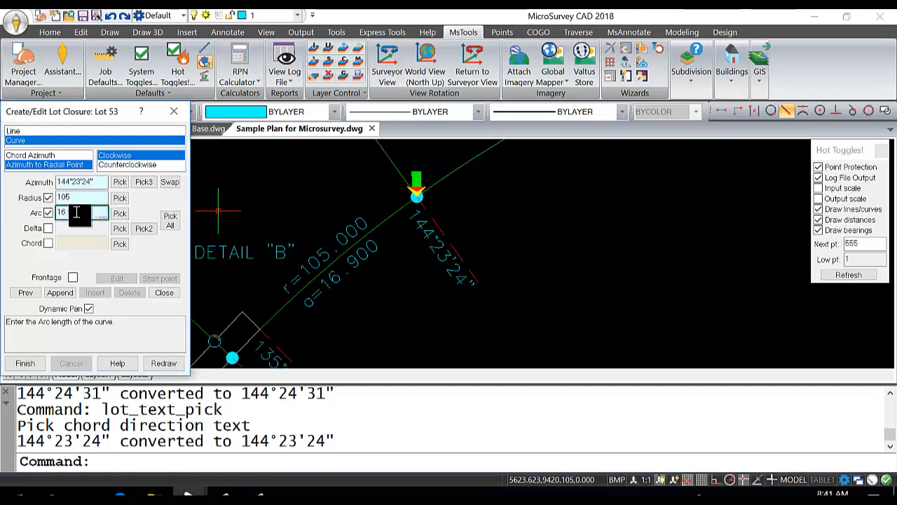
type("16.9")
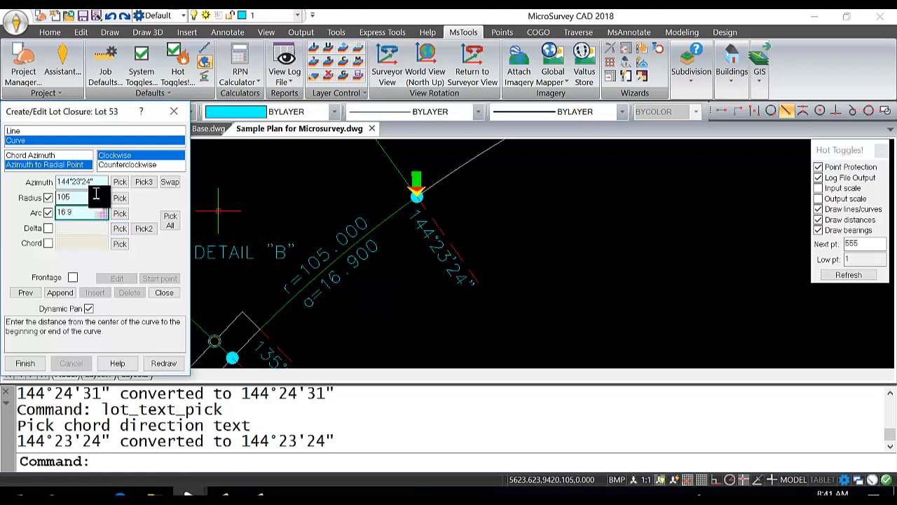
Step: Set the curve direction to counterclockwise, keep the radial azimuth at 144°23'24" by reversing it twice, and append the curve segment
left_click(174, 187)
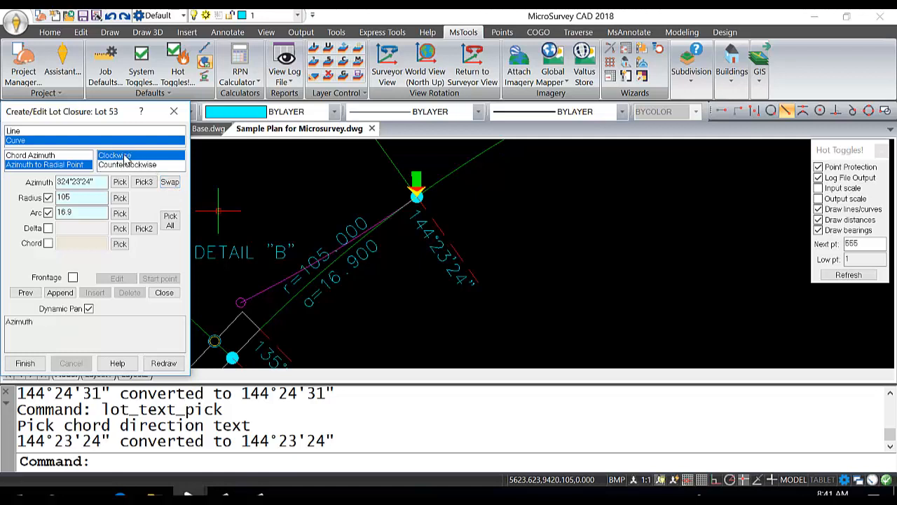
left_click(145, 166)
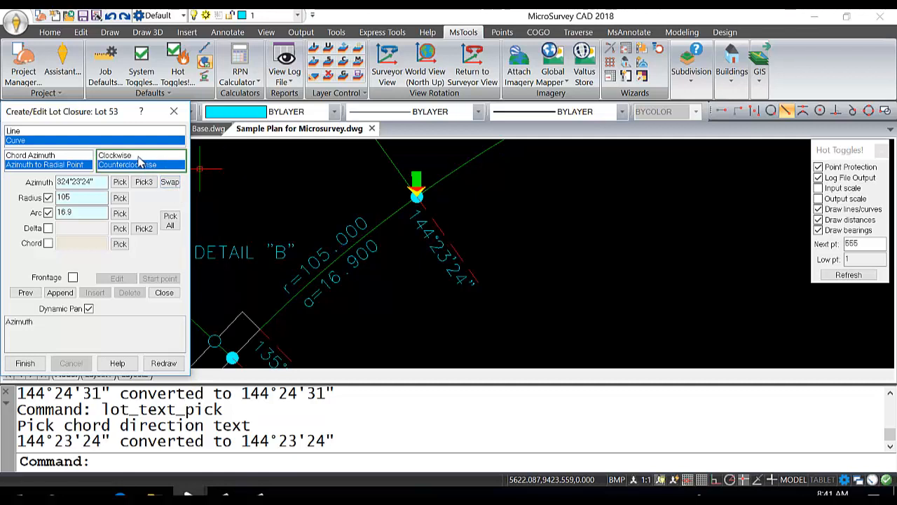
left_click(170, 182)
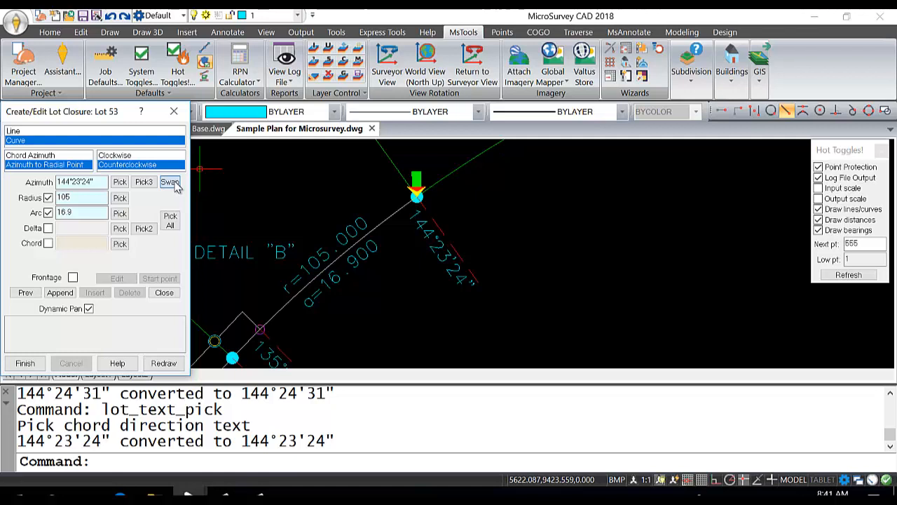
left_click(61, 293)
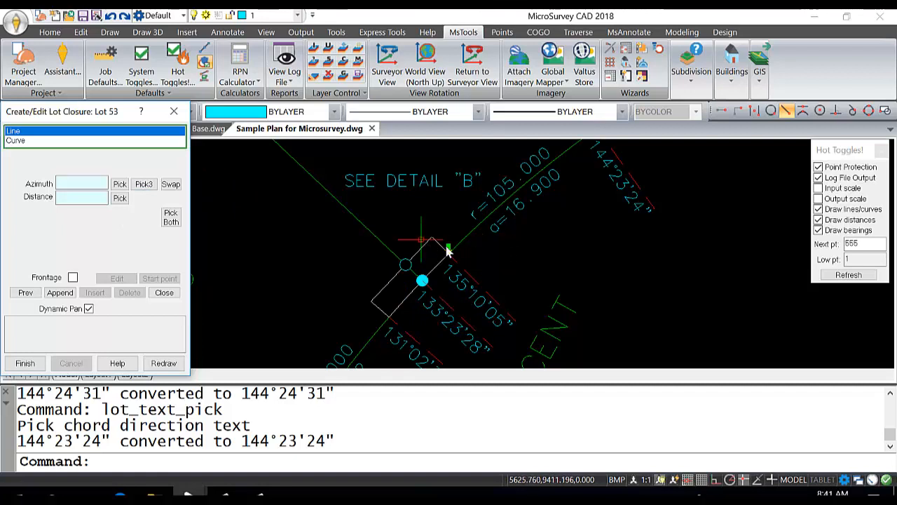
Step: Go back to the appended curve segment, mark it as frontage, accept the edit and return to the new blank segment
middle_click_drag(449, 209, 421, 230)
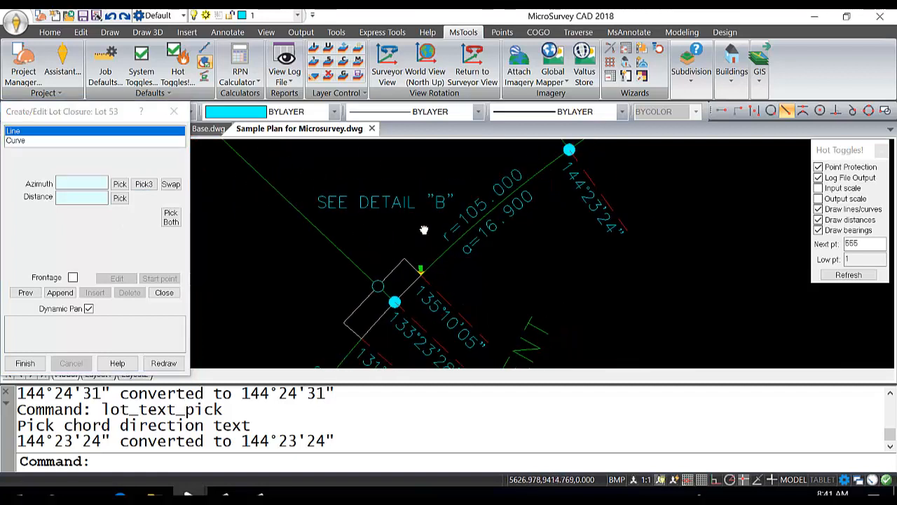
left_click(25, 292)
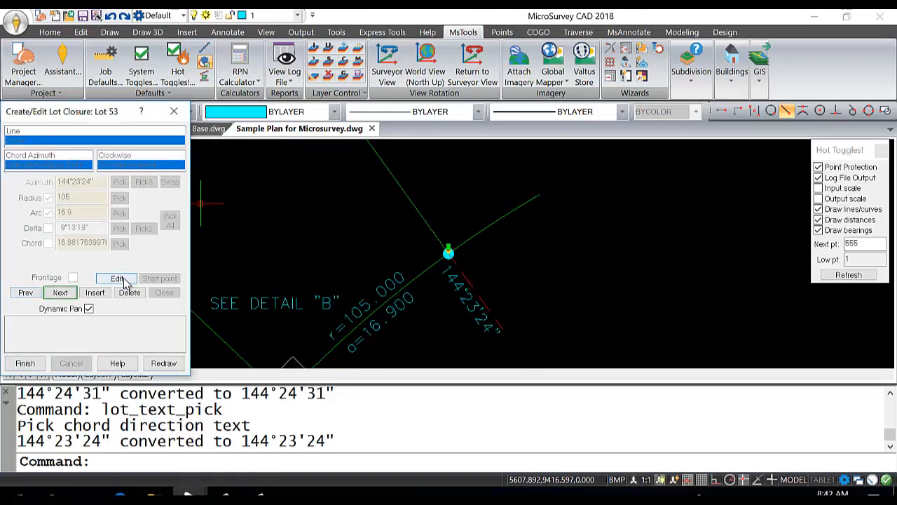
left_click(118, 279)
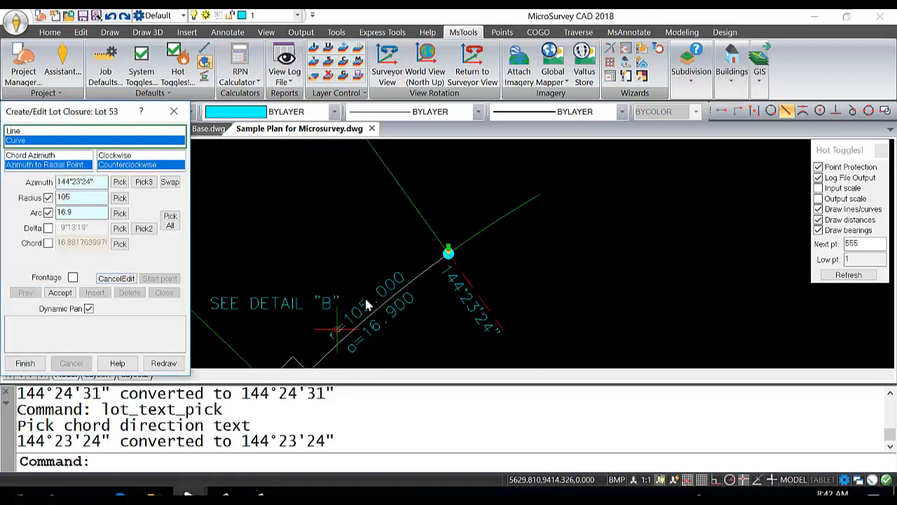
middle_click_drag(354, 254, 343, 208)
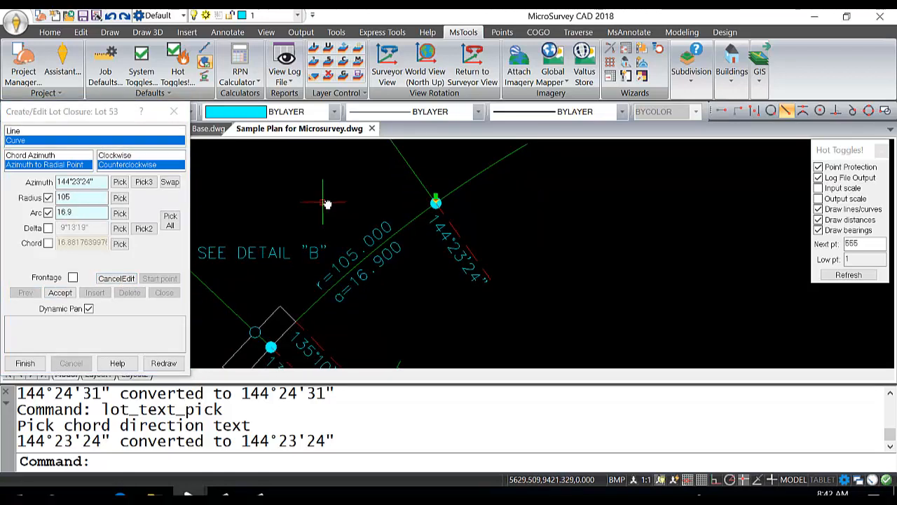
left_click(73, 278)
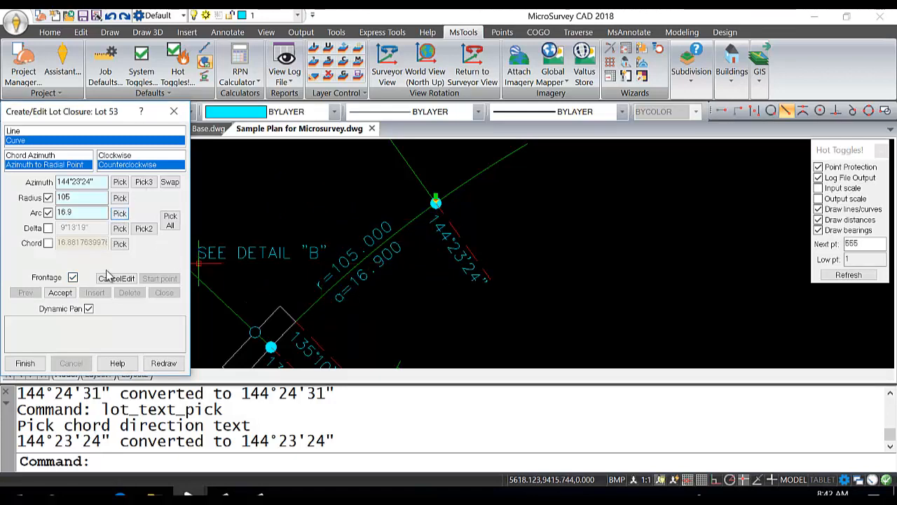
left_click(62, 293)
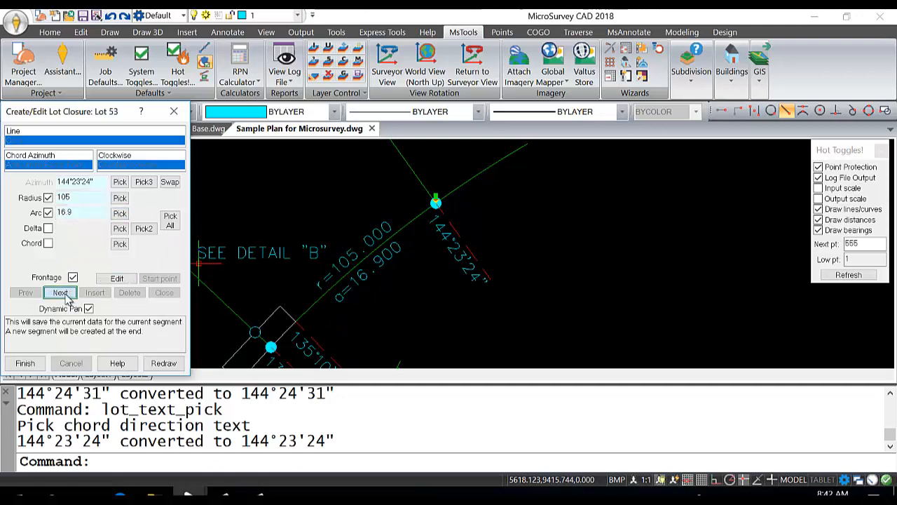
left_click(61, 292)
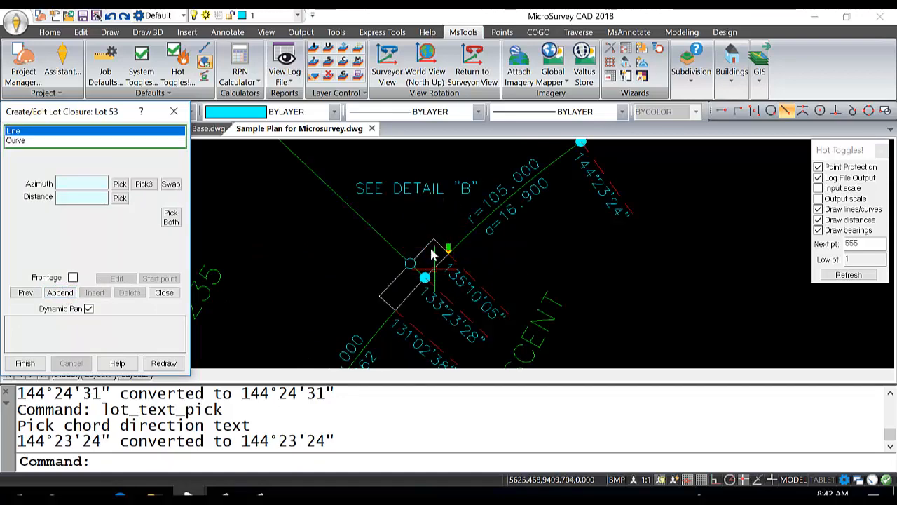
Step: Select the 135°10'05" azimuth and 2.054 distance texts together from the enlarged right-of-way detail for the new line segment
scroll(445, 291, "up", 1)
scroll(427, 294, "up", 1)
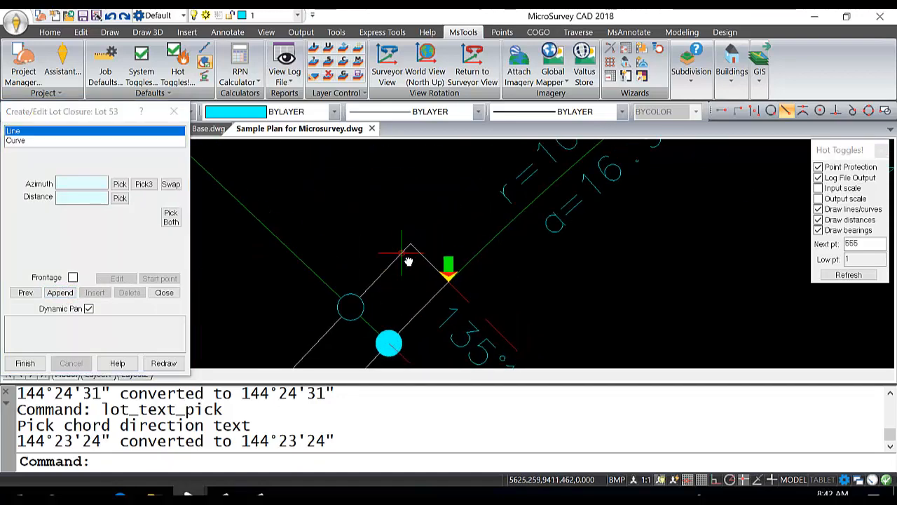
scroll(429, 254, "down", 2)
middle_click_drag(415, 231, 408, 264)
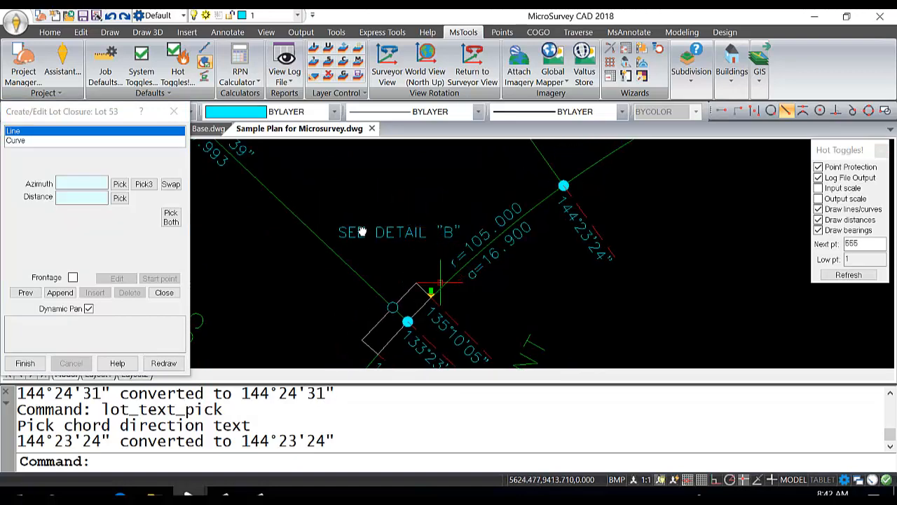
scroll(461, 238, "down", 4)
scroll(461, 241, "up", 5)
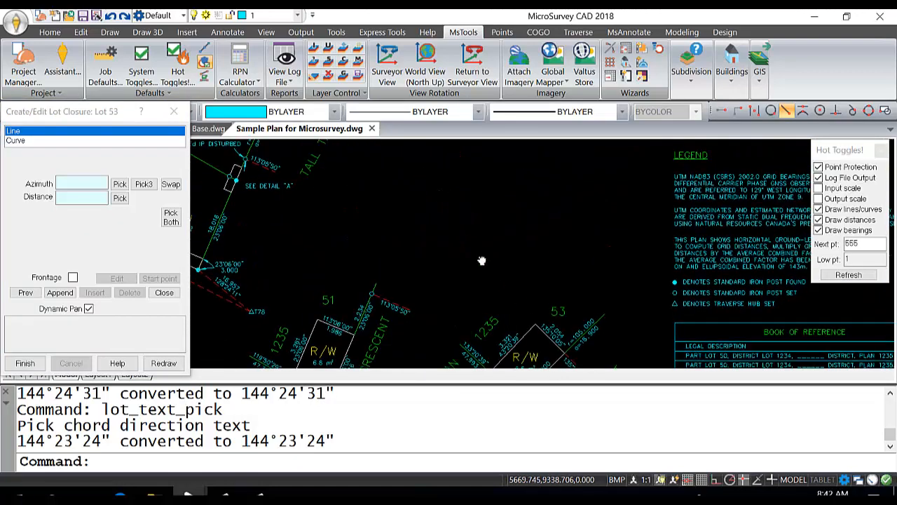
scroll(427, 245, "up", 3)
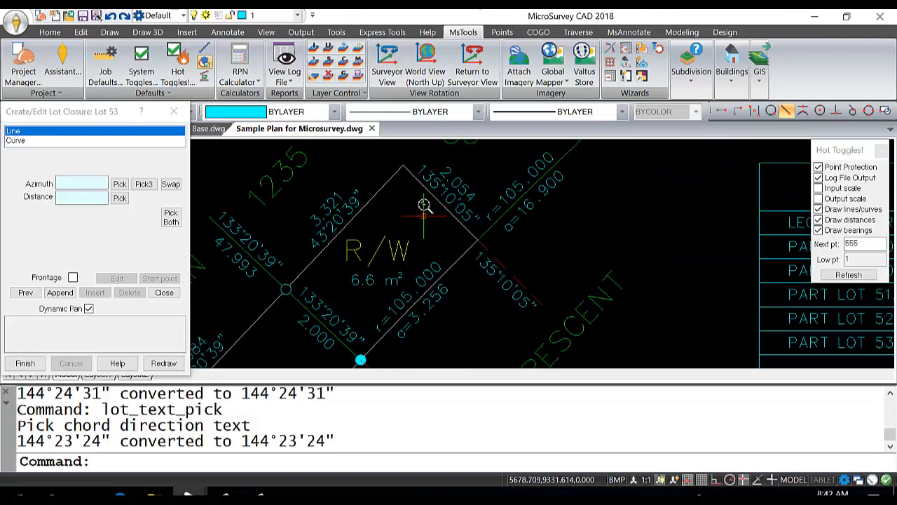
left_click(172, 217)
middle_click_drag(395, 297, 370, 288)
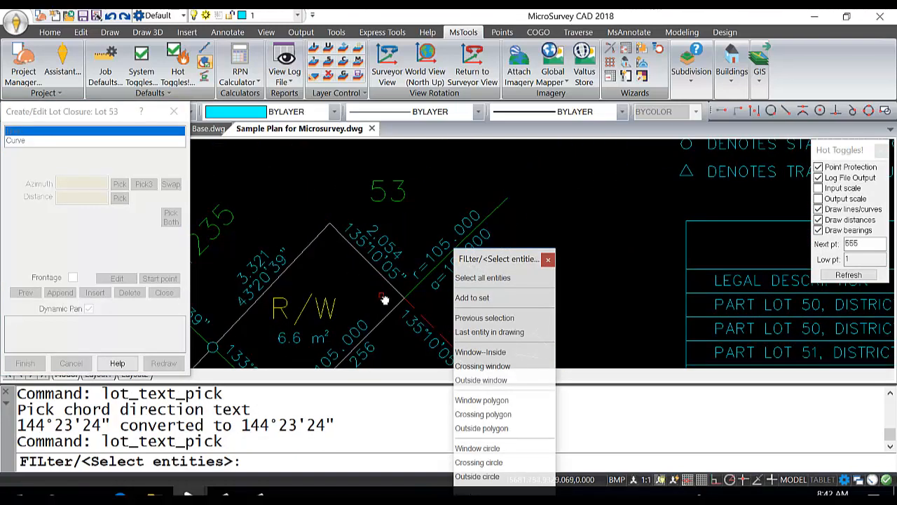
left_click(385, 295)
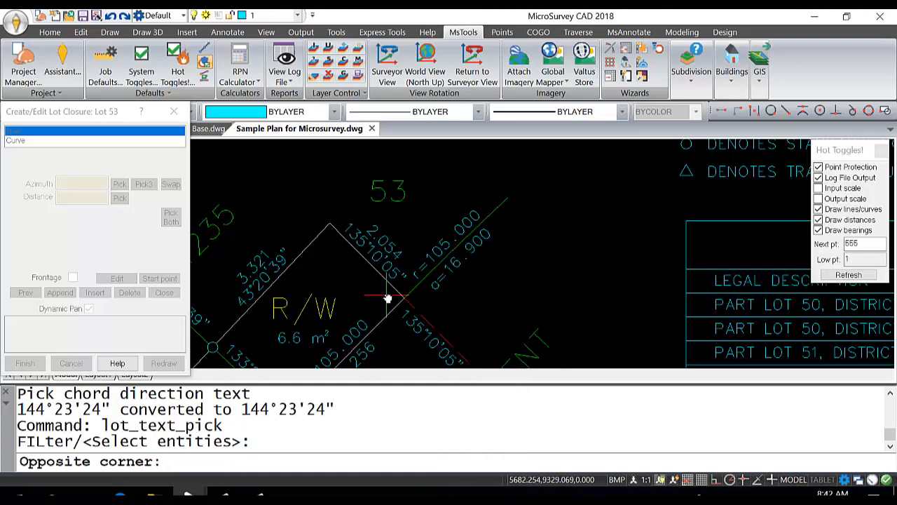
left_click(356, 229)
Step: Accept the picked texts with the azimuth reversed to 315°10'05" and append the line segment to the closure
scroll(352, 225, "down", 3)
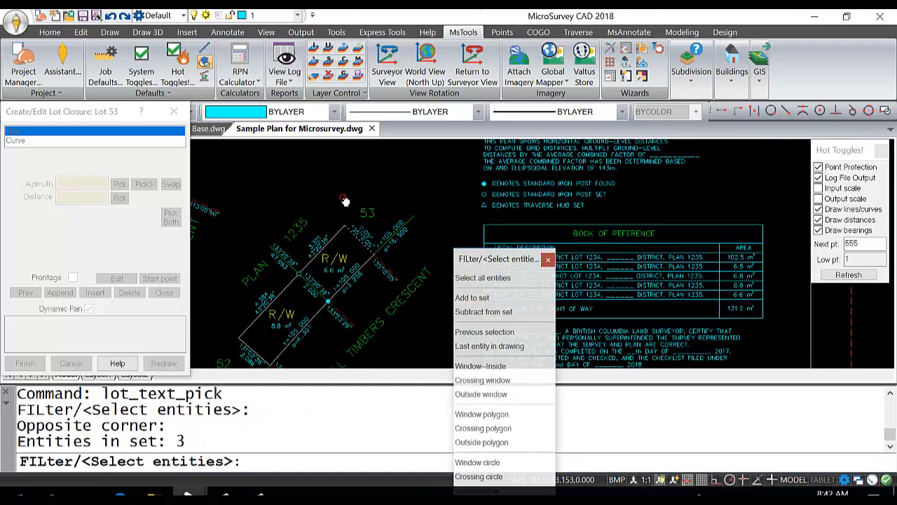
middle_click_drag(344, 200, 342, 294)
middle_click_drag(334, 216, 385, 329)
scroll(319, 264, "up", 6)
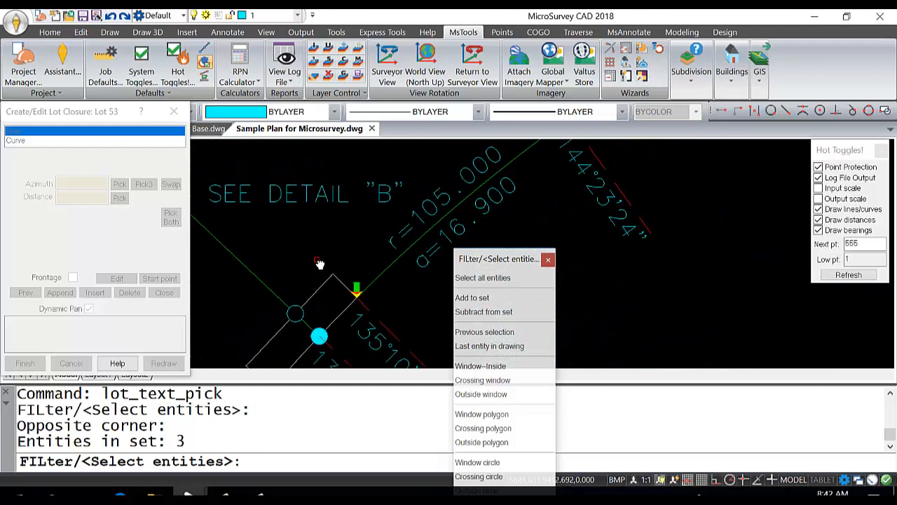
key("Return")
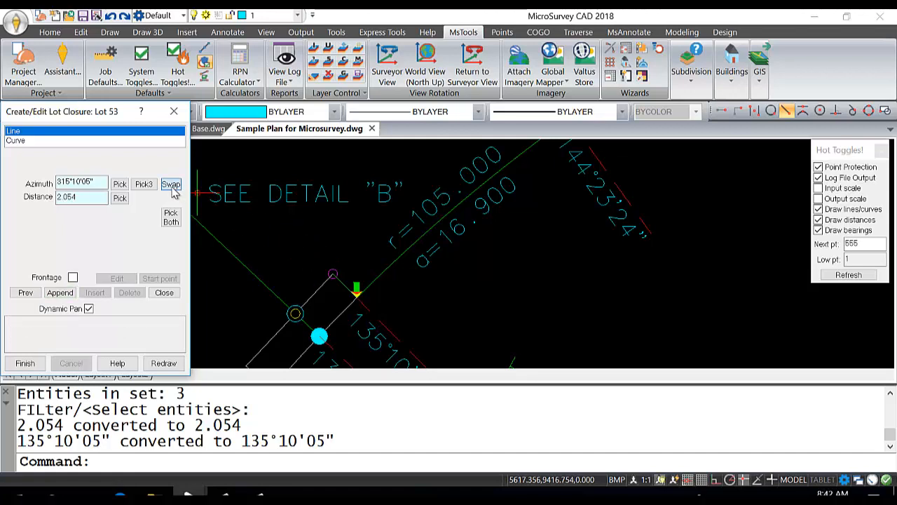
left_click(59, 293)
Step: Select the 43°20'39" azimuth and 3.321 distance texts together from the right-of-way detail for the last line segment
scroll(521, 272, "down", 2)
middle_click_drag(520, 297, 436, 126)
middle_click_drag(499, 286, 442, 126)
scroll(449, 254, "down", 3)
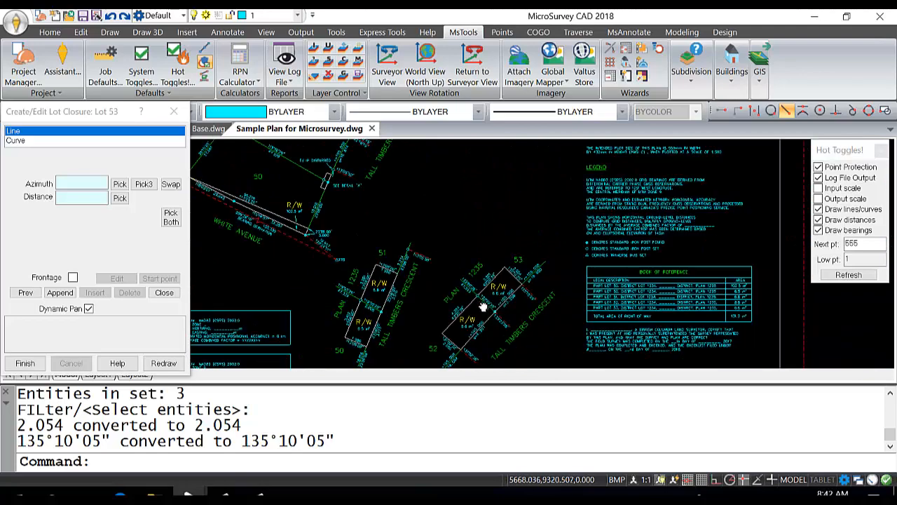
middle_click_drag(483, 306, 413, 203)
scroll(420, 245, "up", 3)
middle_click_drag(414, 235, 414, 335)
scroll(403, 242, "up", 2)
middle_click_drag(407, 196, 441, 344)
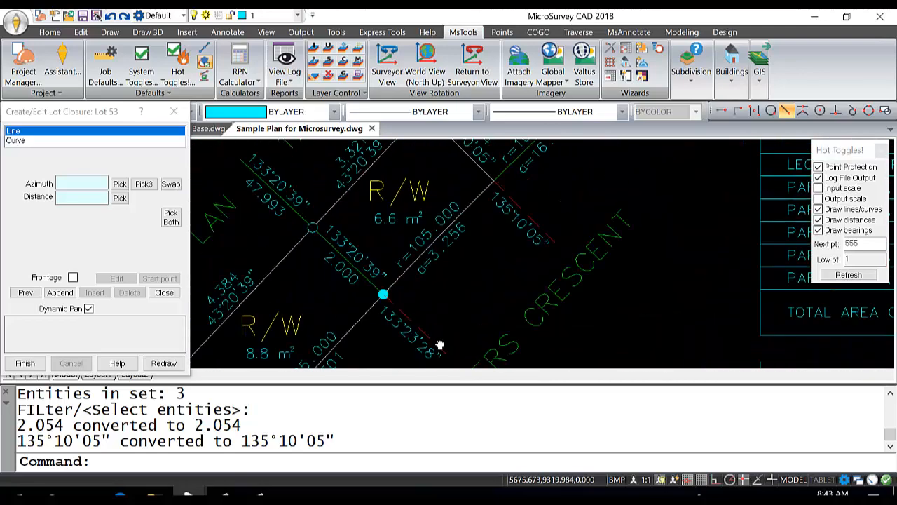
middle_click_drag(405, 244, 402, 275)
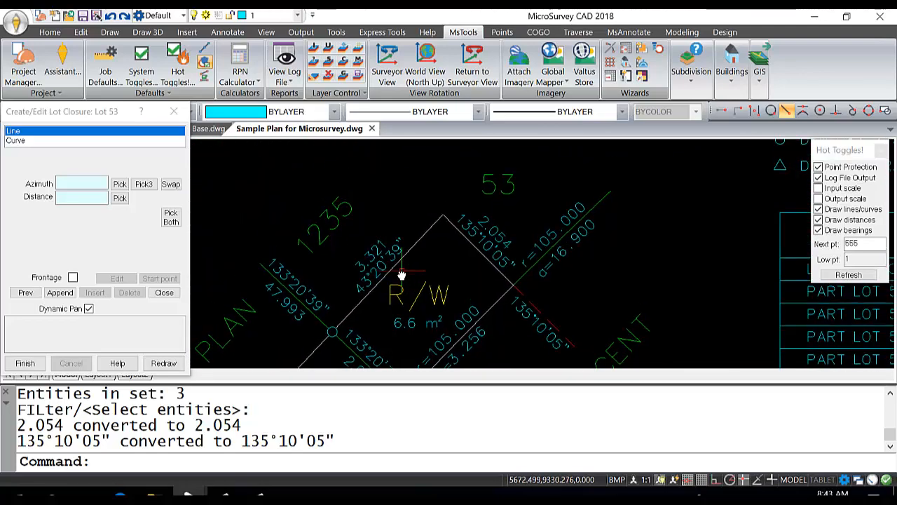
left_click(175, 217)
middle_click_drag(366, 228, 373, 247)
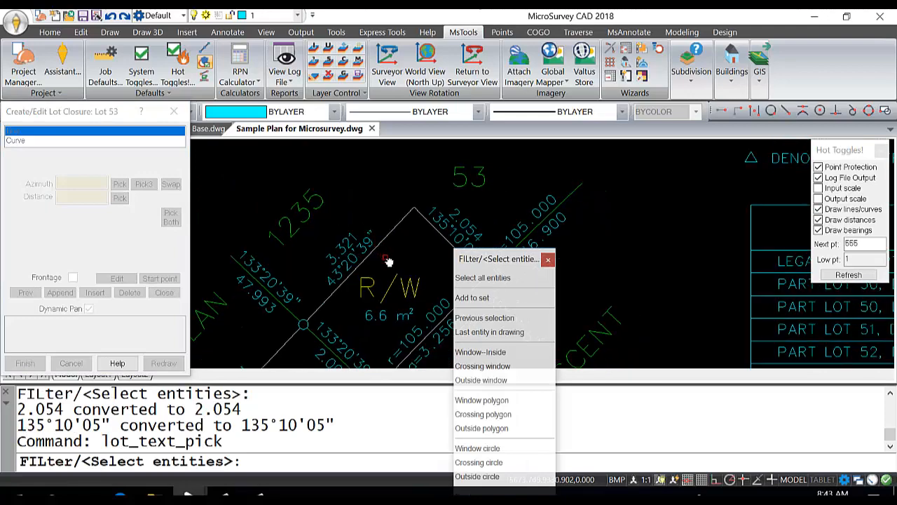
left_click(386, 258)
left_click(337, 229)
Step: Accept the picked texts with the azimuth reversed to 223°20'39" and append this closing line segment
scroll(363, 193, "down", 2)
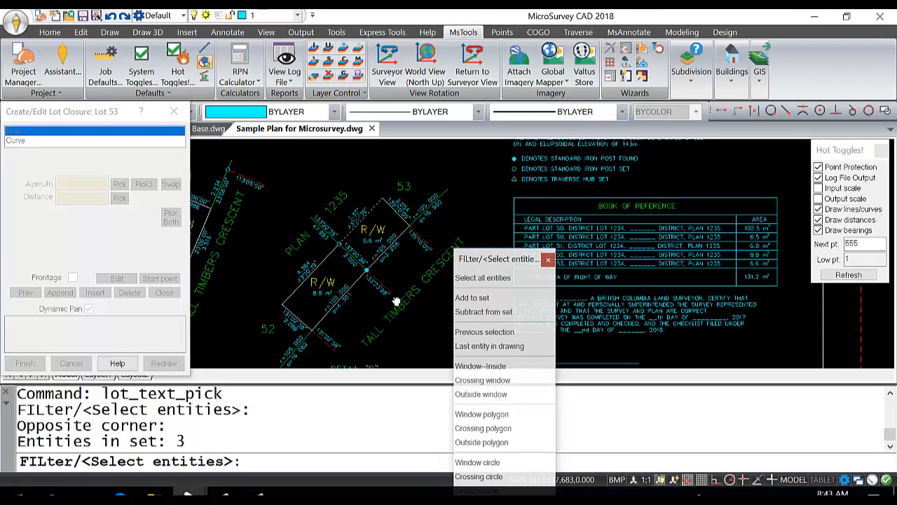
scroll(392, 298, "up", 5)
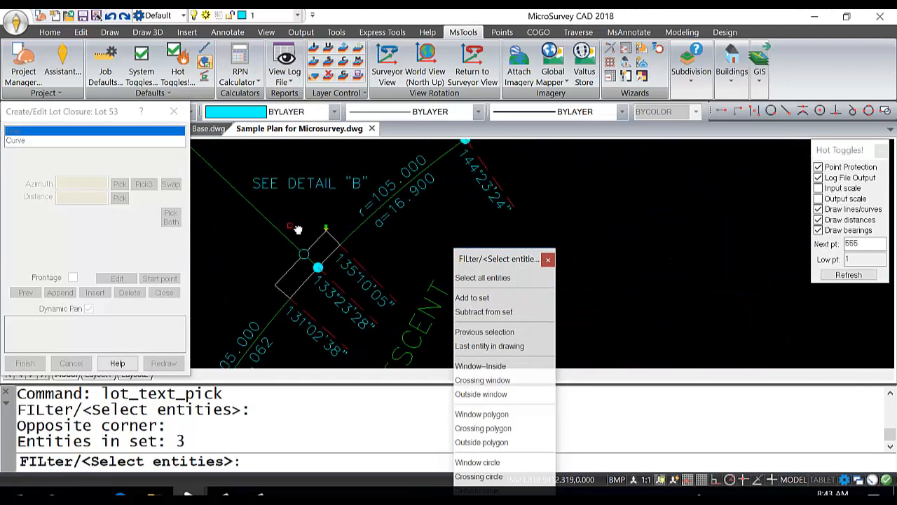
scroll(302, 238, "up", 2)
key("Return")
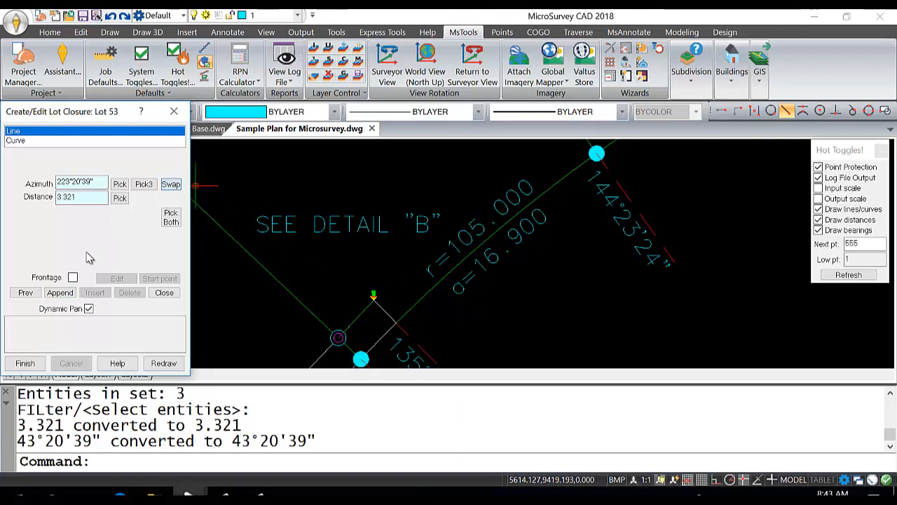
left_click(62, 293)
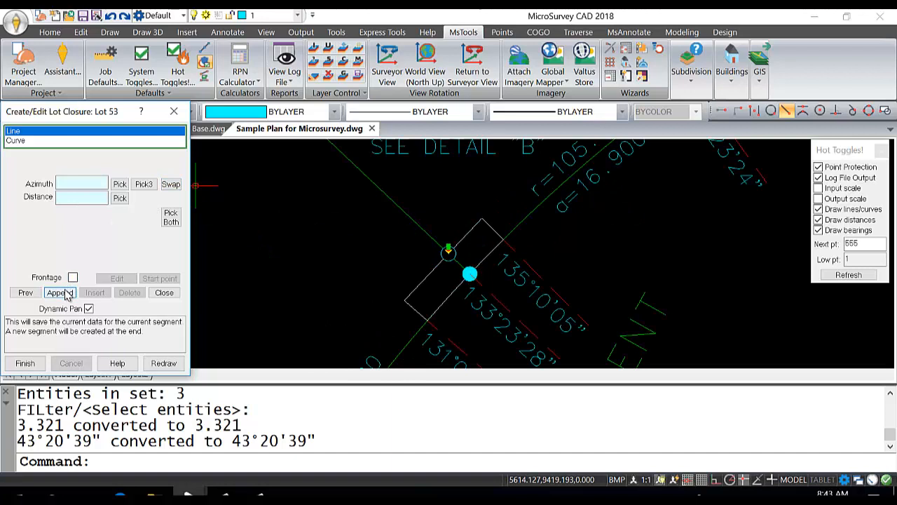
Step: Finish the lot closure to generate its report, and set the report's page orientation to landscape
left_click(25, 364)
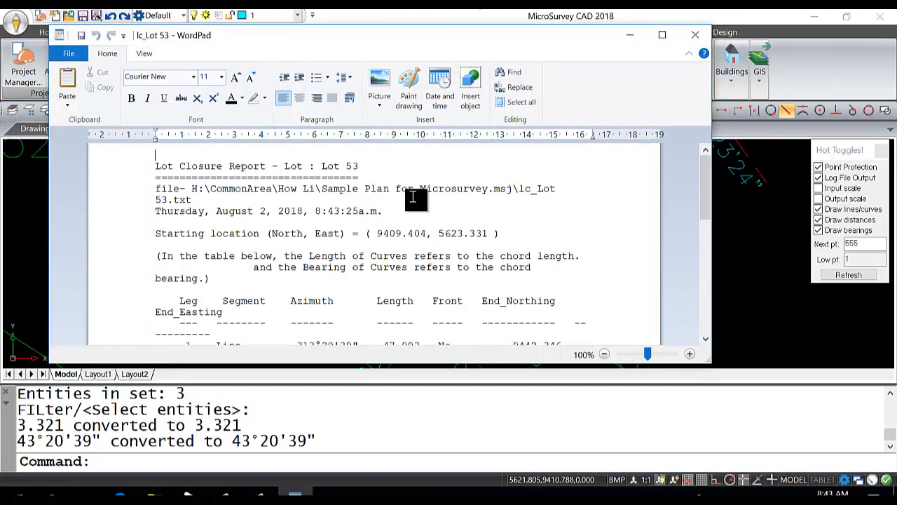
left_click(69, 58)
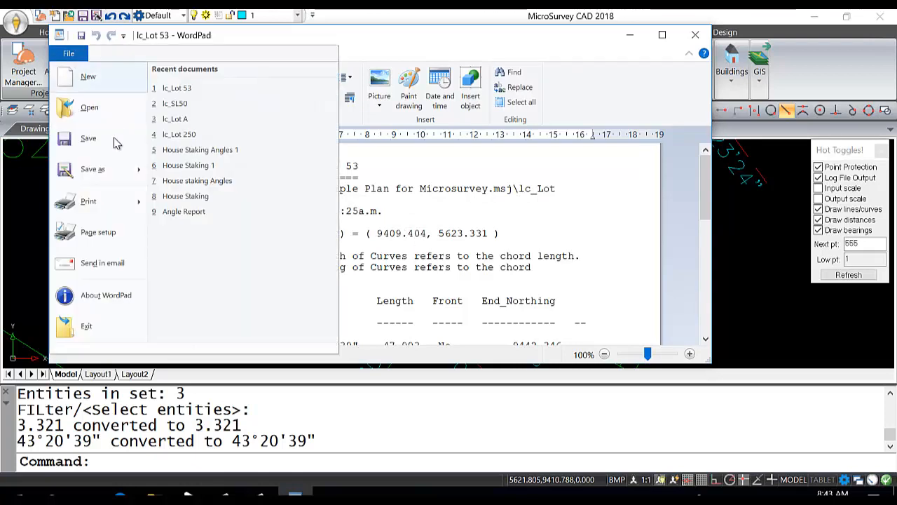
left_click(101, 232)
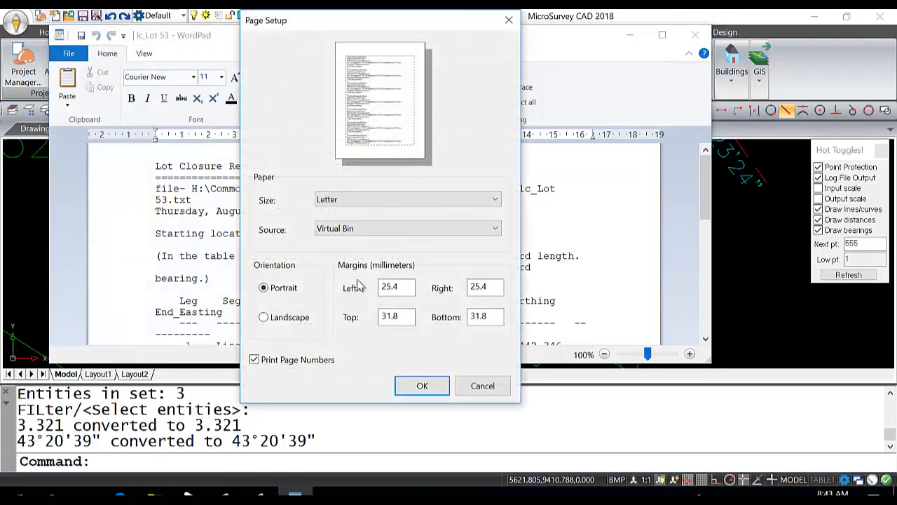
left_click(265, 318)
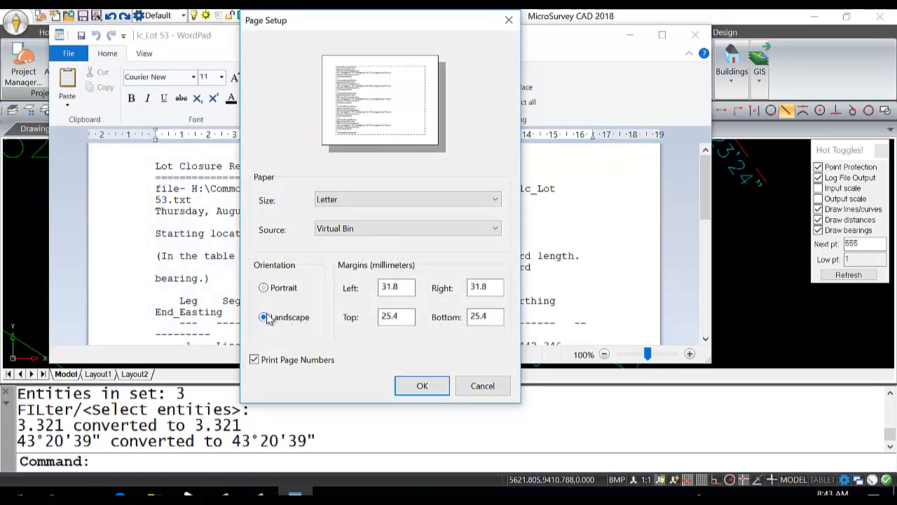
left_click(422, 387)
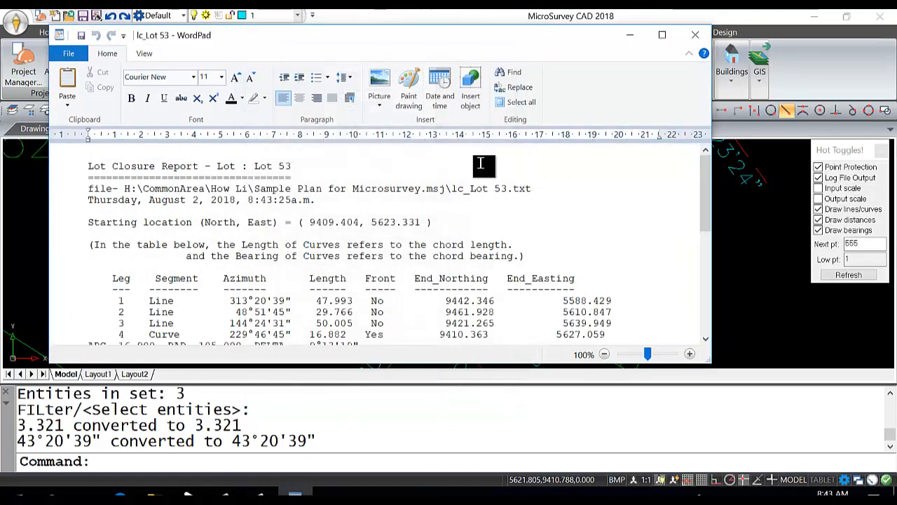
Step: Review the Lot 53 closure report's segments, misclosure and area, close it and return to the whole lot on the plan
scroll(392, 217, "down", 4)
scroll(392, 216, "down", 4)
scroll(392, 217, "up", 8)
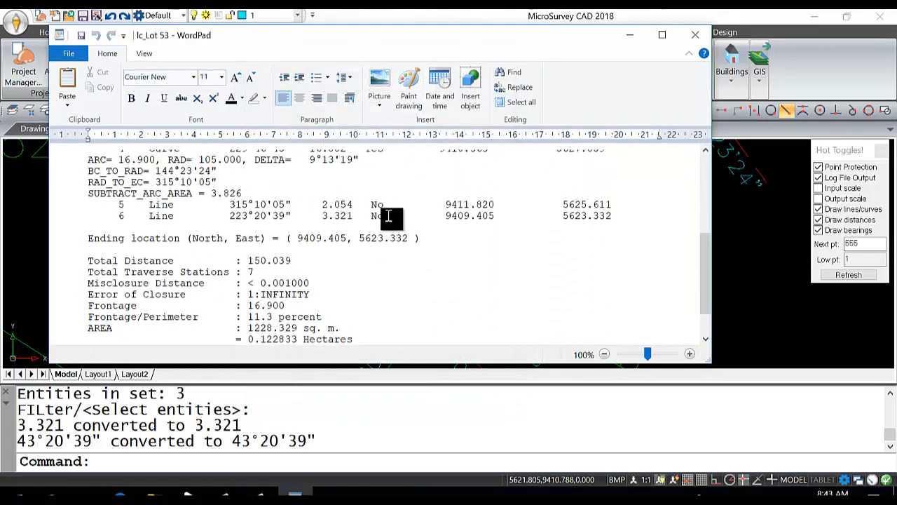
left_click(695, 34)
scroll(447, 265, "down", 6)
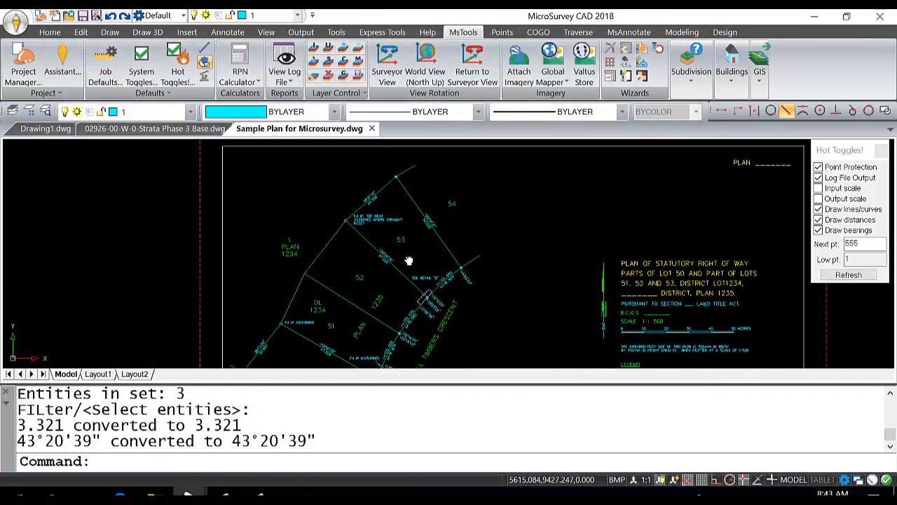